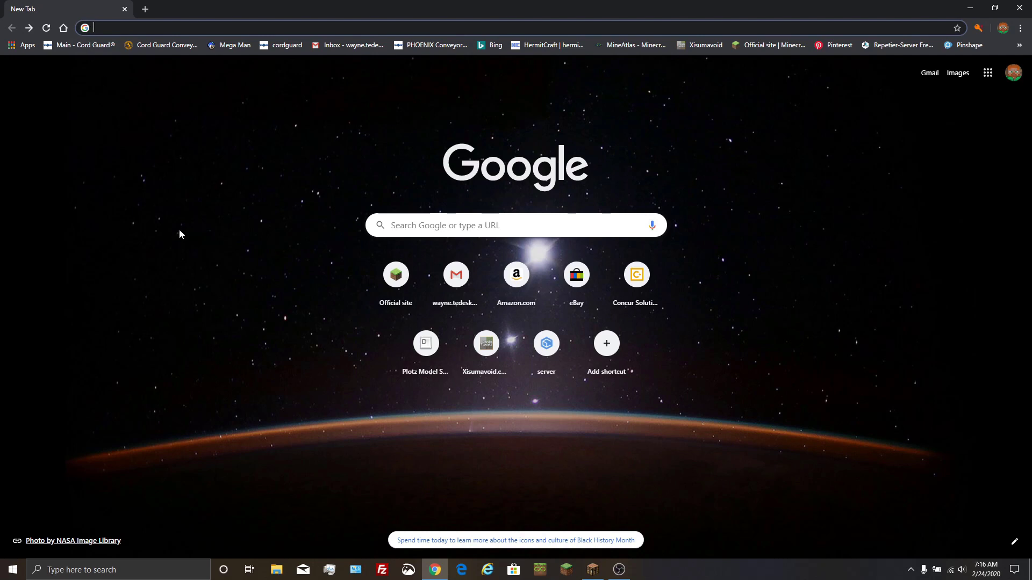
- Search Google for "mca selector" and open the Querz/mcaselector GitHub repository
type("MCA selector")
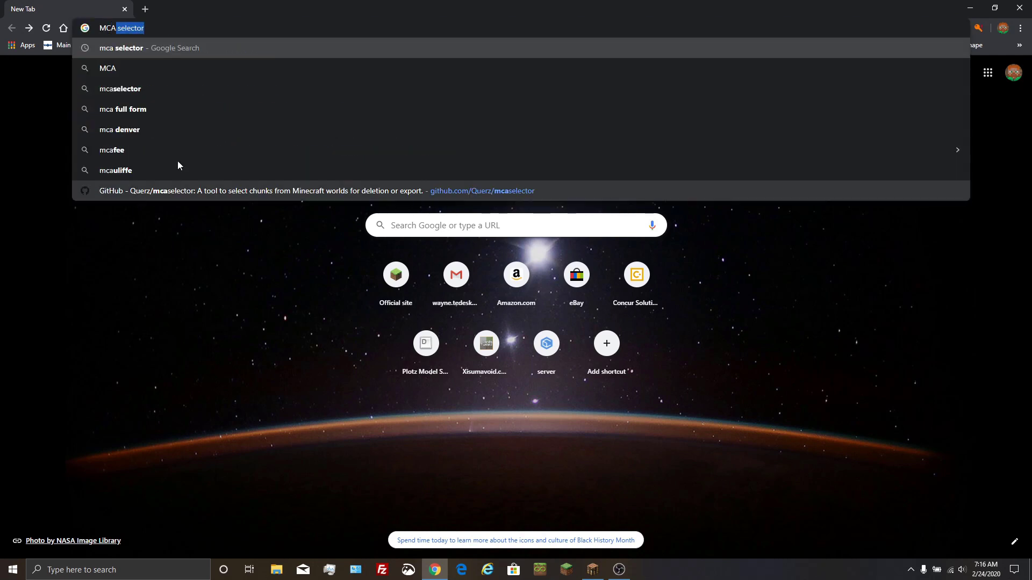
left_click(124, 52)
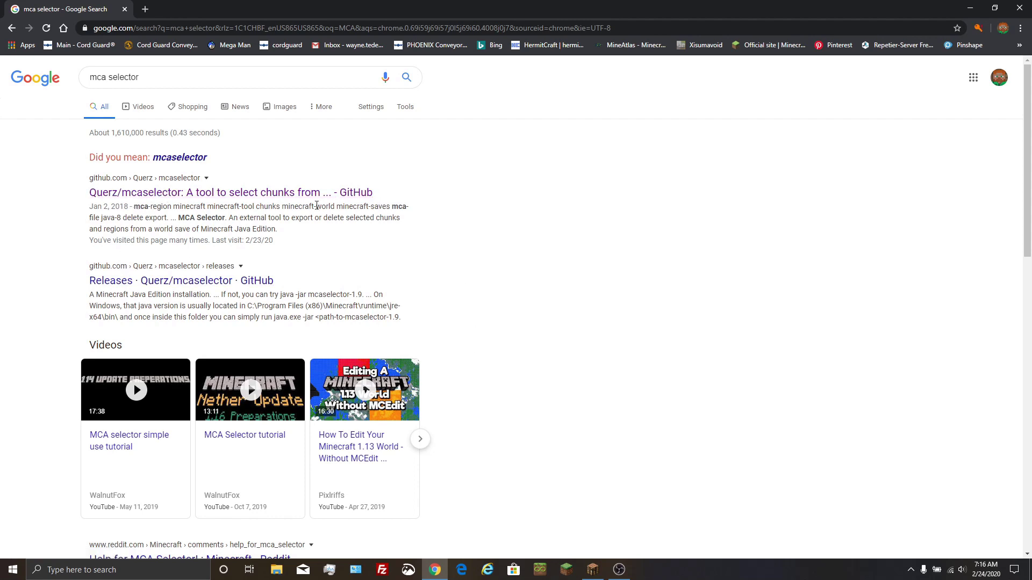
left_click(173, 193)
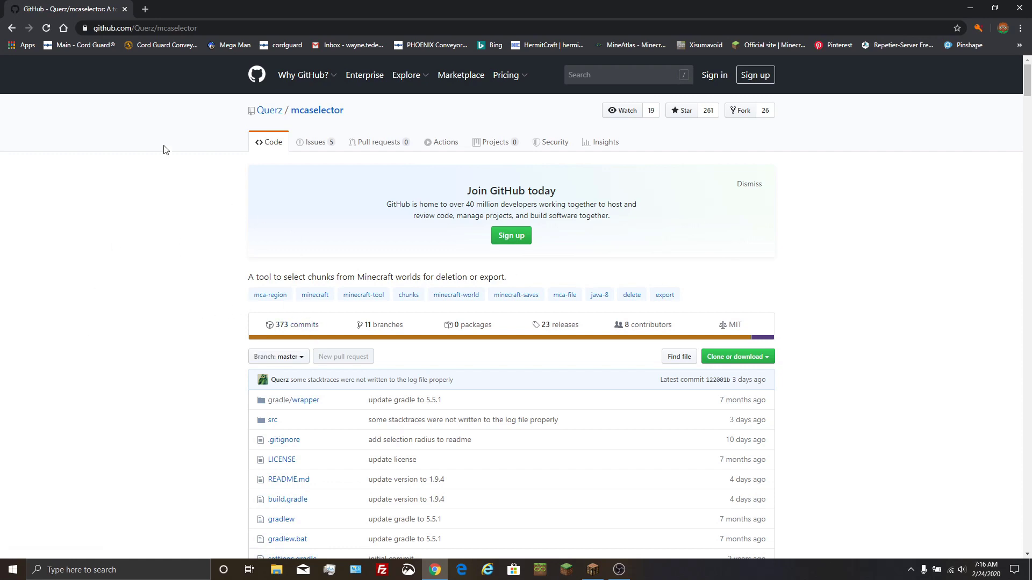
- Examine the repository's file list and the README's table of contents
mouse_move(262, 113)
scroll(868, 405, "down", 1)
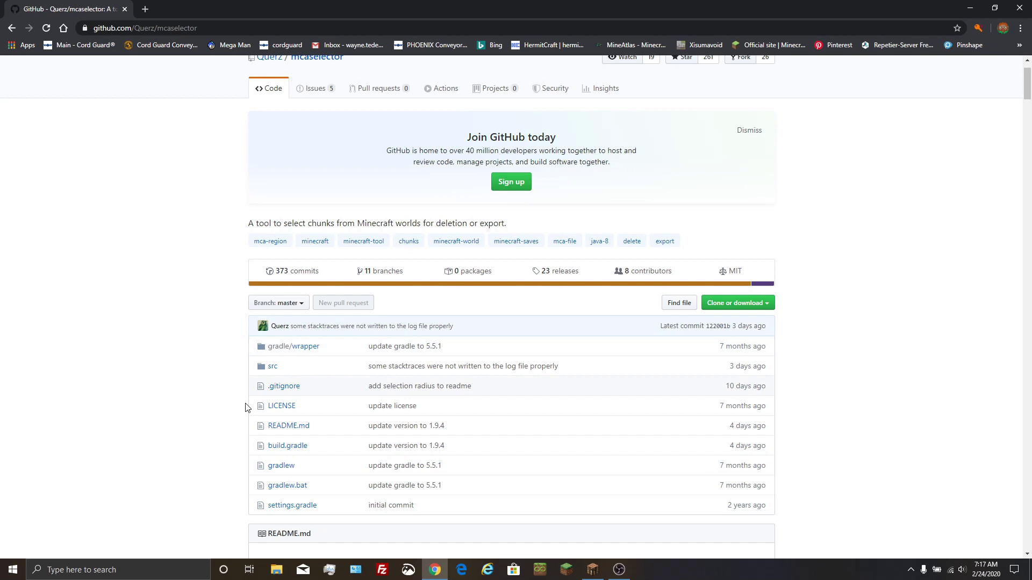
scroll(860, 343, "down", 2)
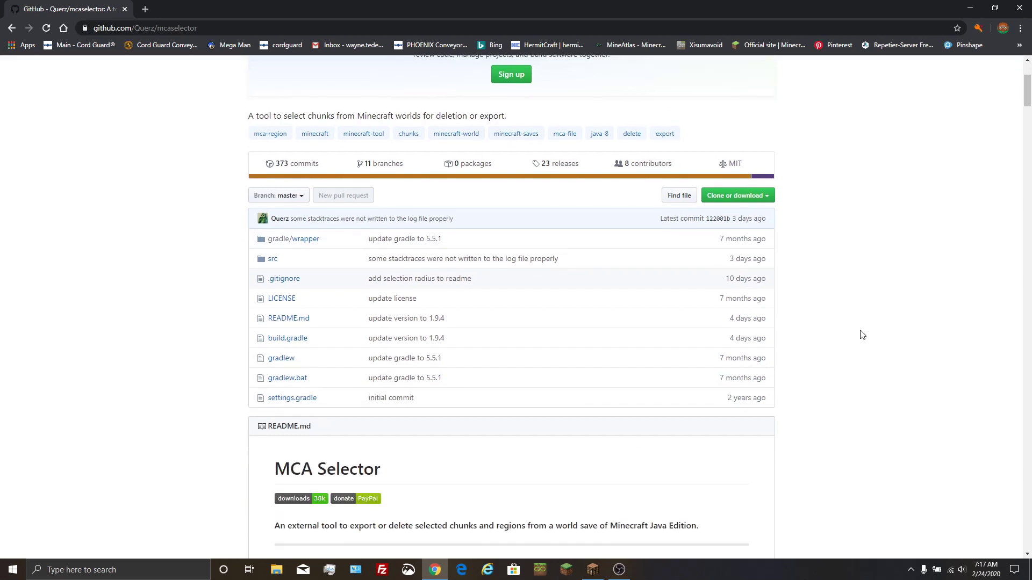
scroll(198, 447, "down", 5)
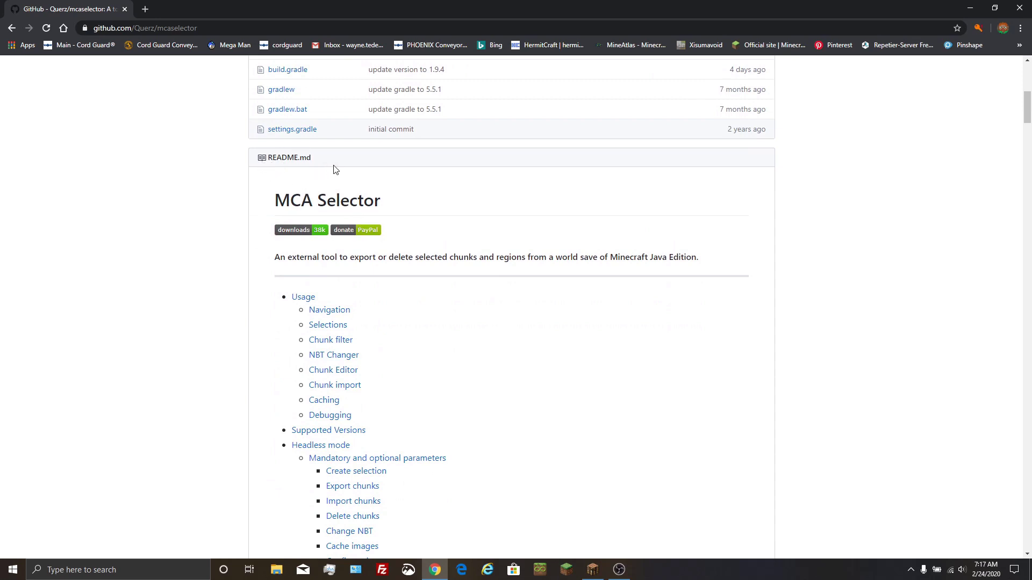
scroll(188, 246, "down", 2)
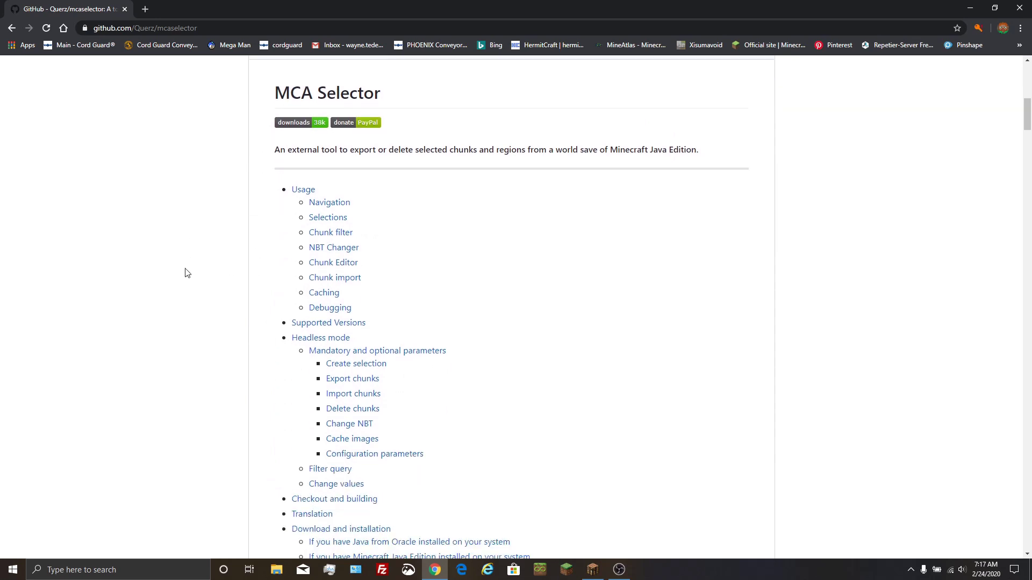
scroll(364, 489, "down", 3)
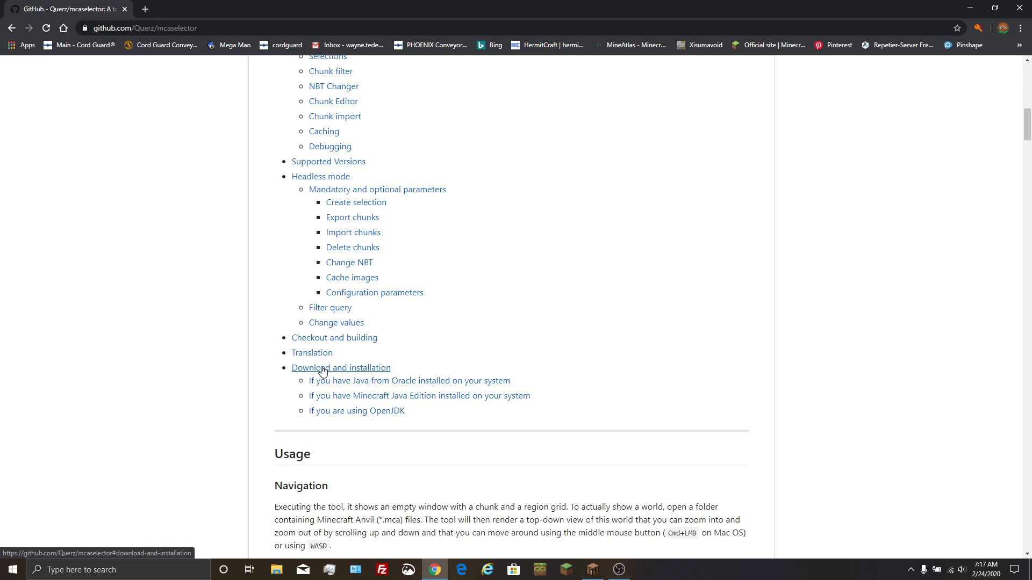
scroll(444, 203, "up", 2)
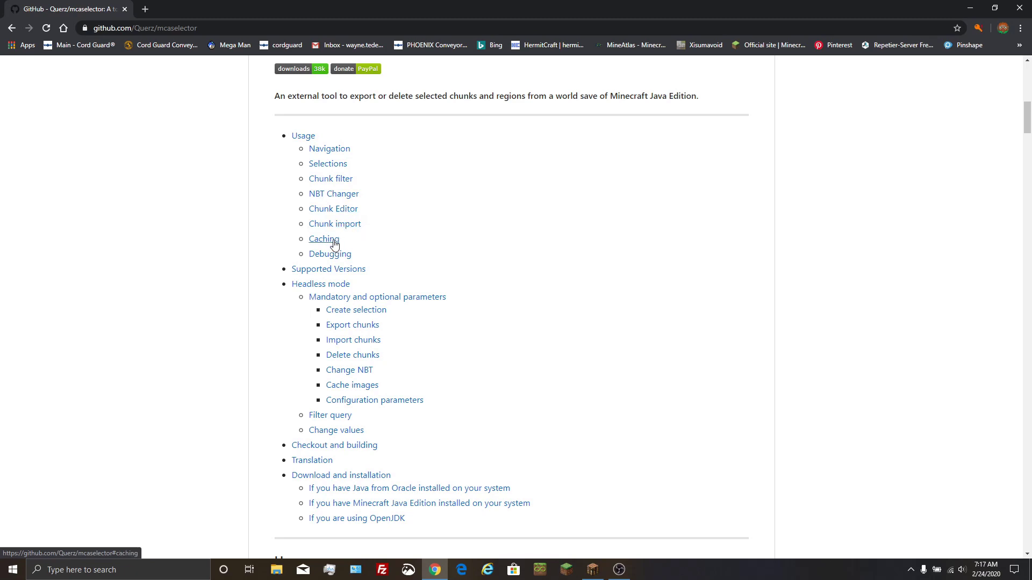
- Read the README's usage sections on navigation, selections, chunk filter conditions and changing NBT values, and return to the start of the page
scroll(480, 332, "down", 7)
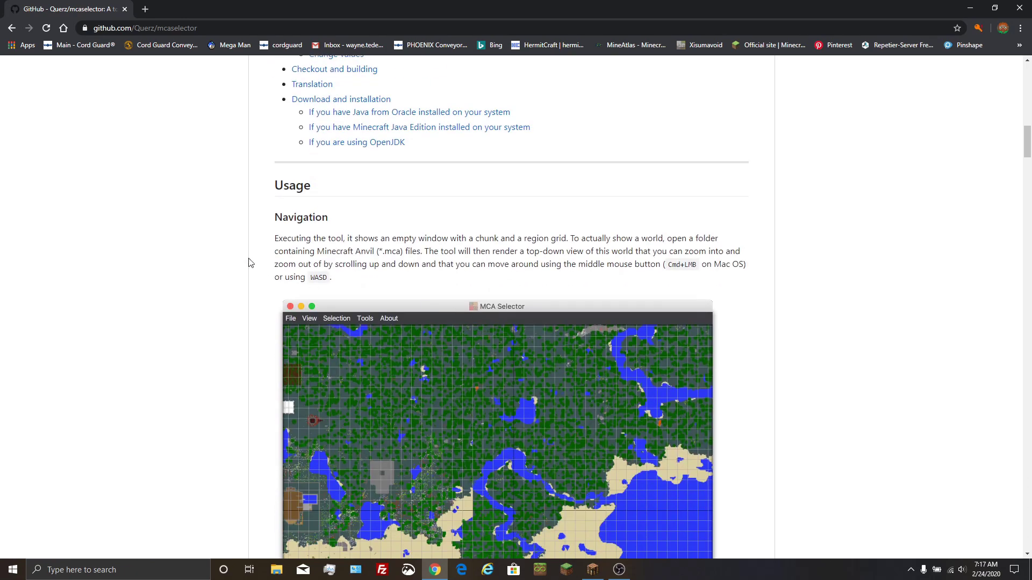
scroll(248, 263, "down", 4)
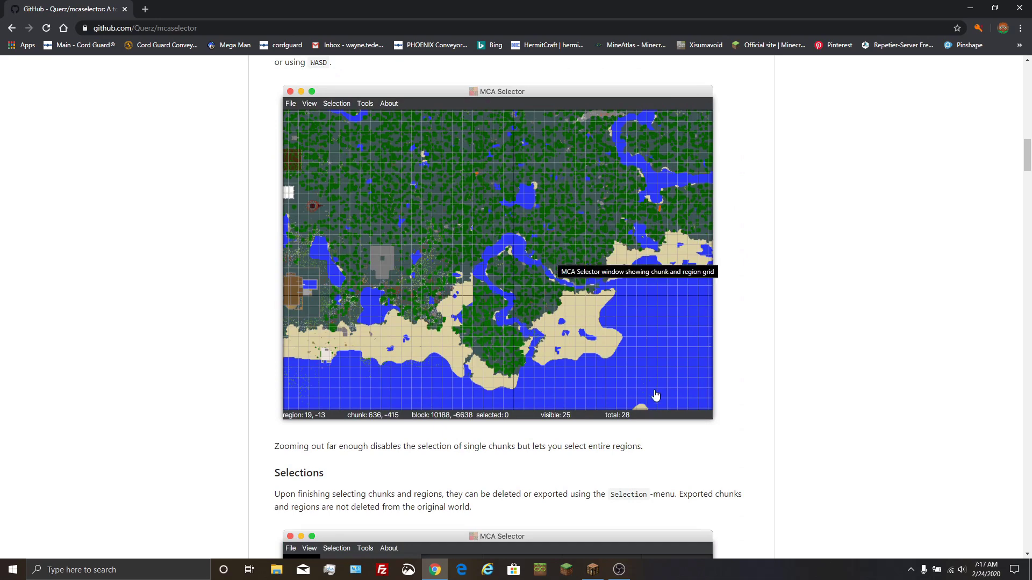
scroll(387, 199, "up", 1)
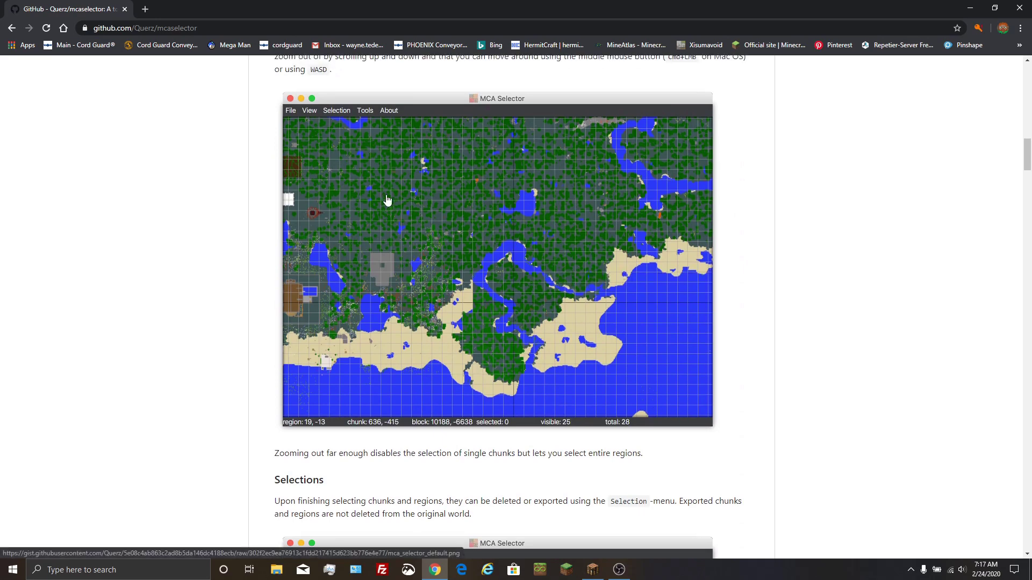
scroll(387, 200, "up", 2)
scroll(537, 371, "down", 5)
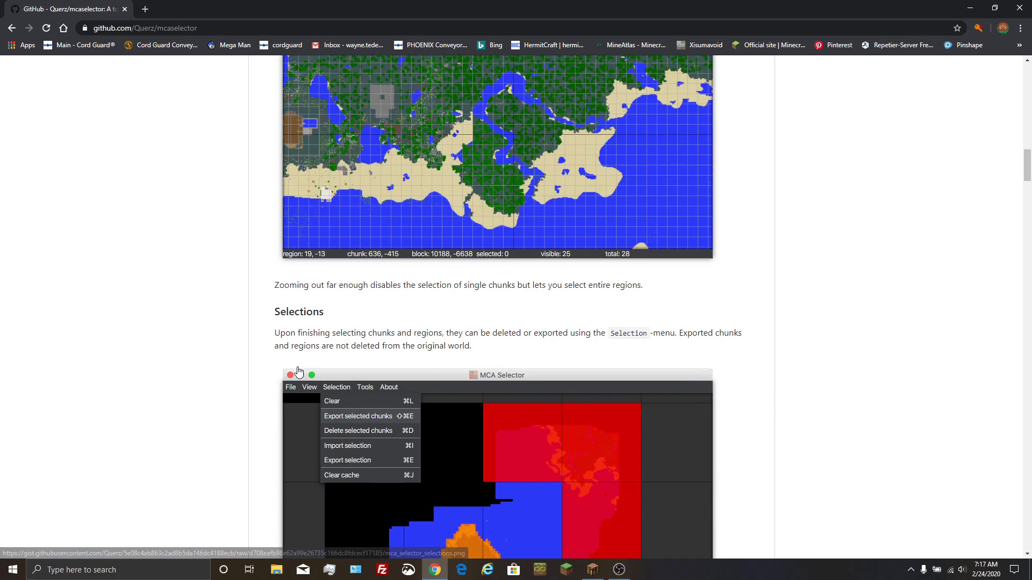
scroll(523, 269, "down", 3)
scroll(640, 402, "down", 2)
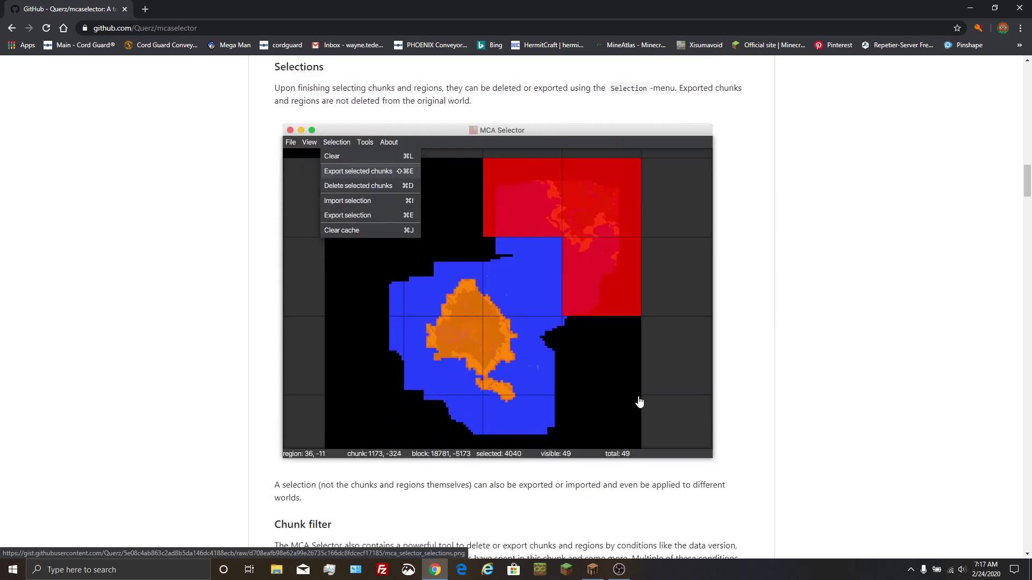
scroll(640, 402, "down", 1)
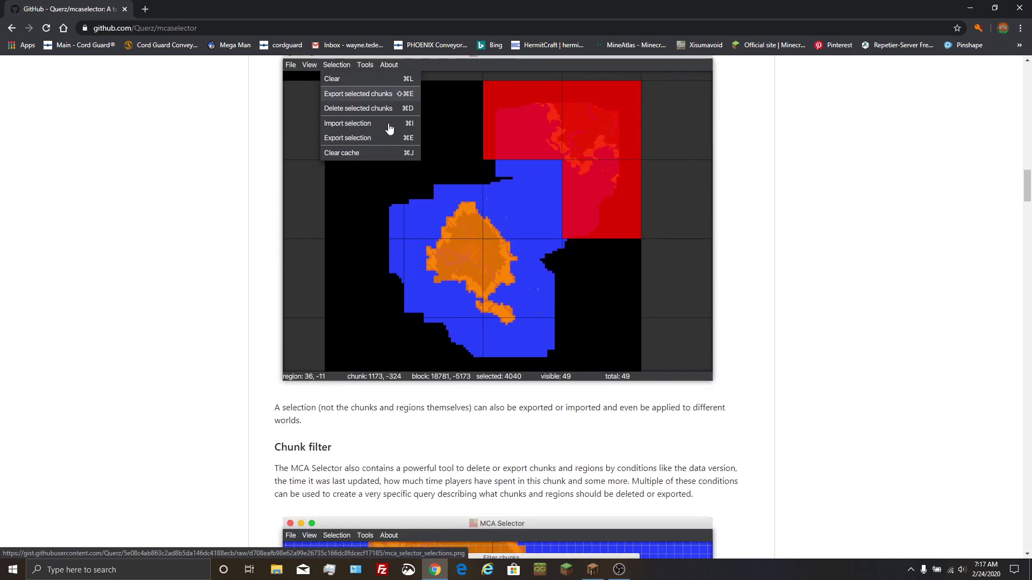
scroll(538, 380, "down", 3)
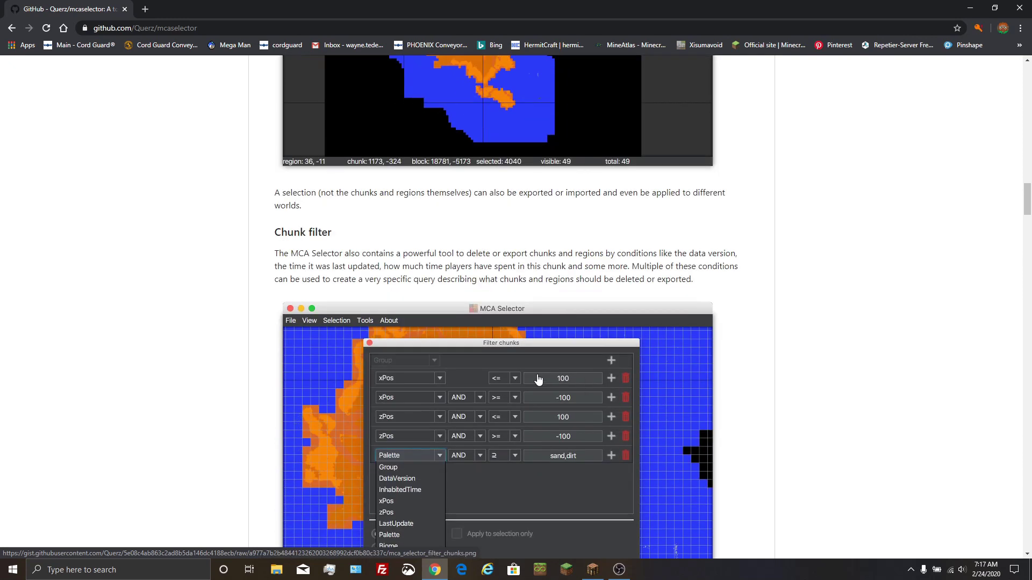
scroll(538, 380, "down", 3)
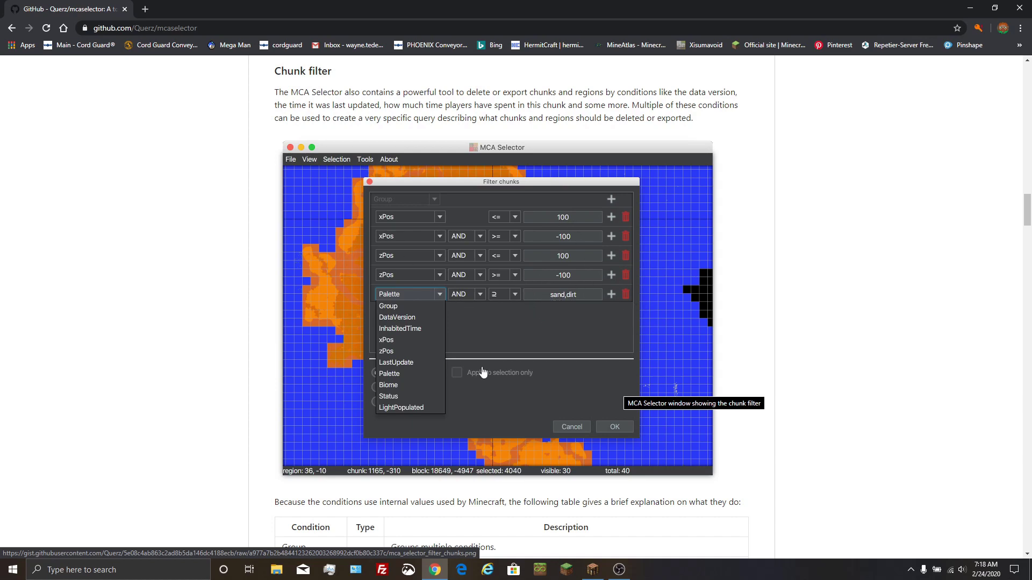
scroll(482, 373, "down", 3)
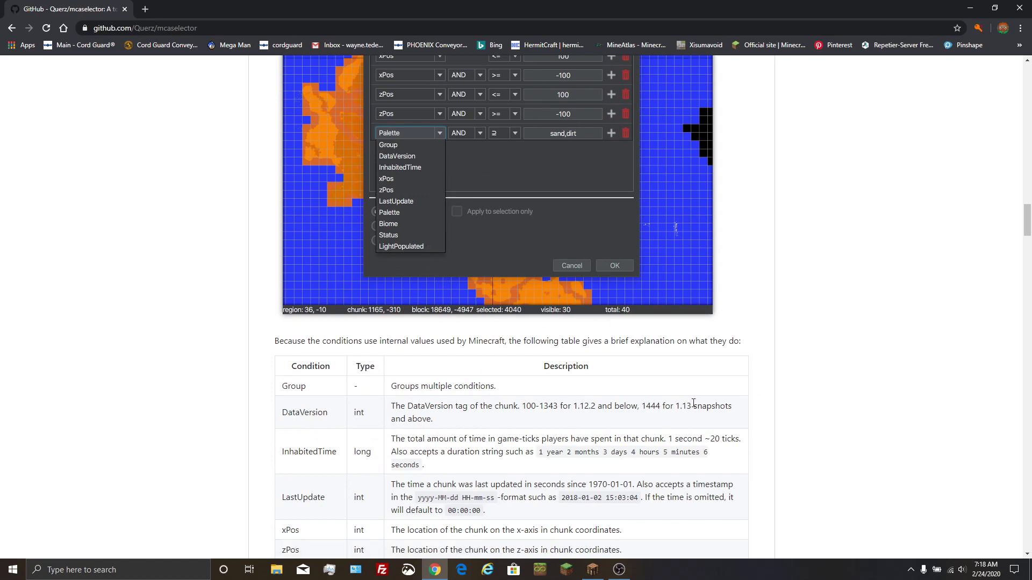
scroll(529, 334, "down", 4)
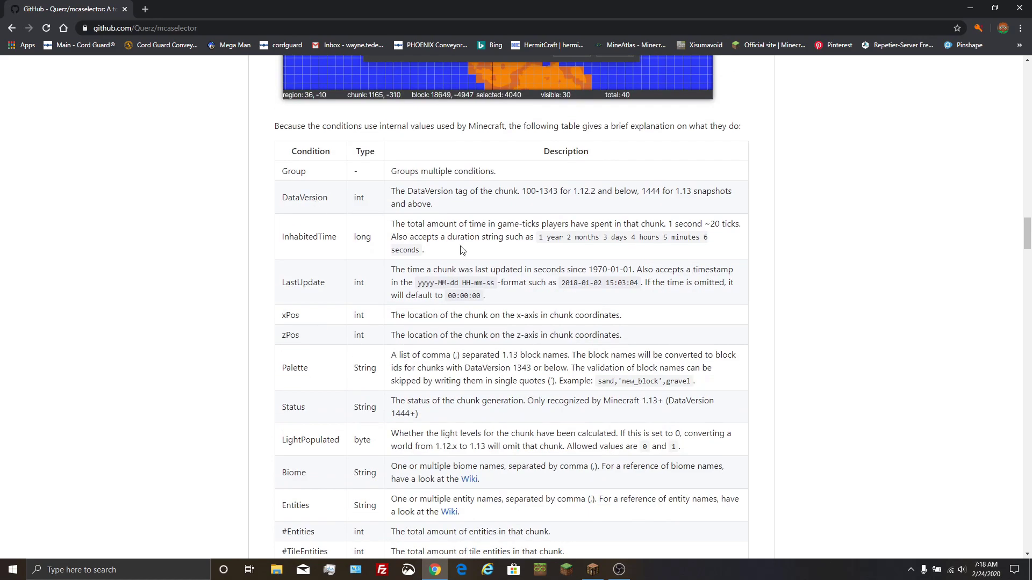
scroll(461, 250, "down", 13)
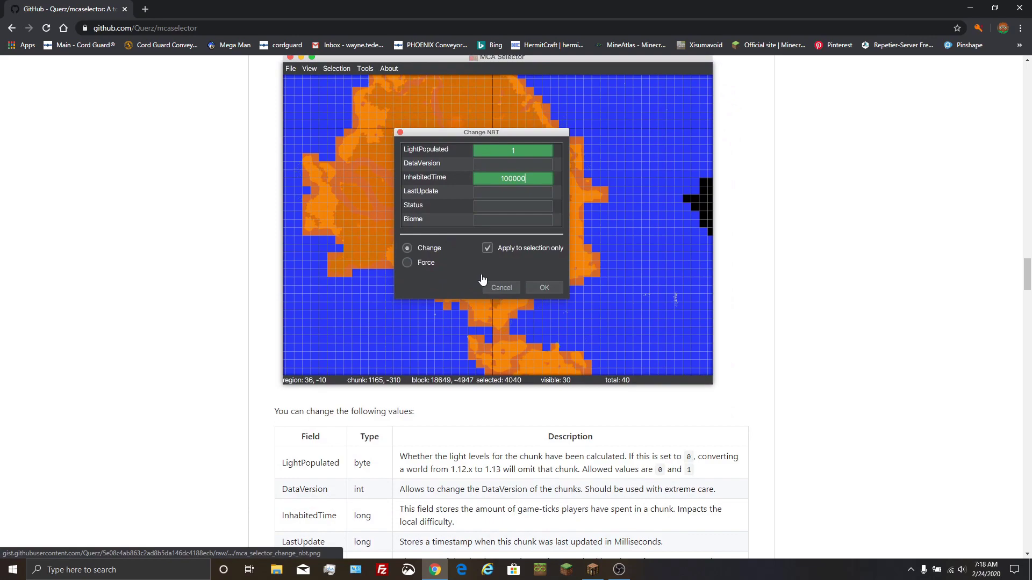
left_click_drag(1028, 284, 1026, 81)
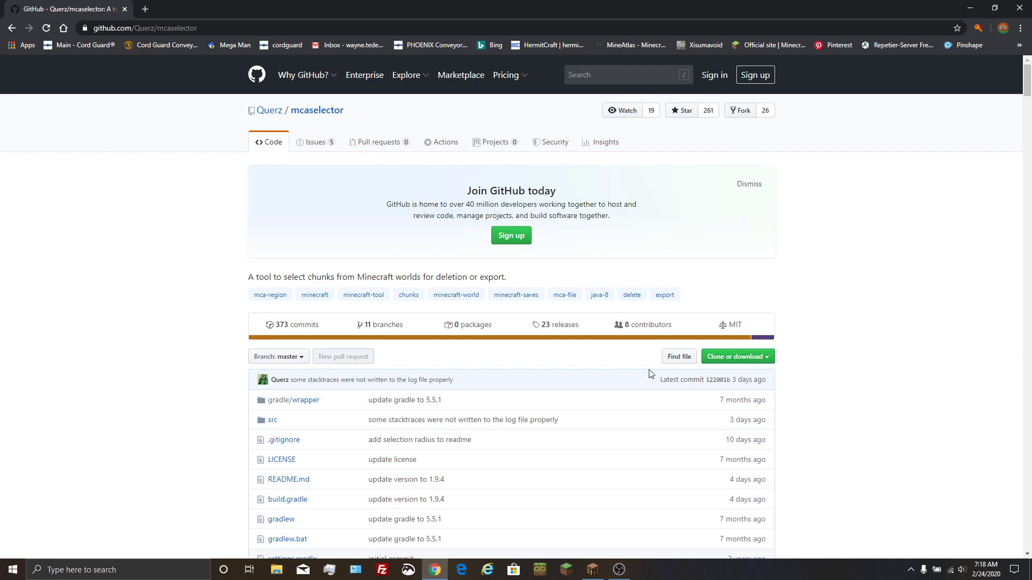
- Check the repository's clone or download options, close them, and go to the README's Download and installation section
left_click(739, 358)
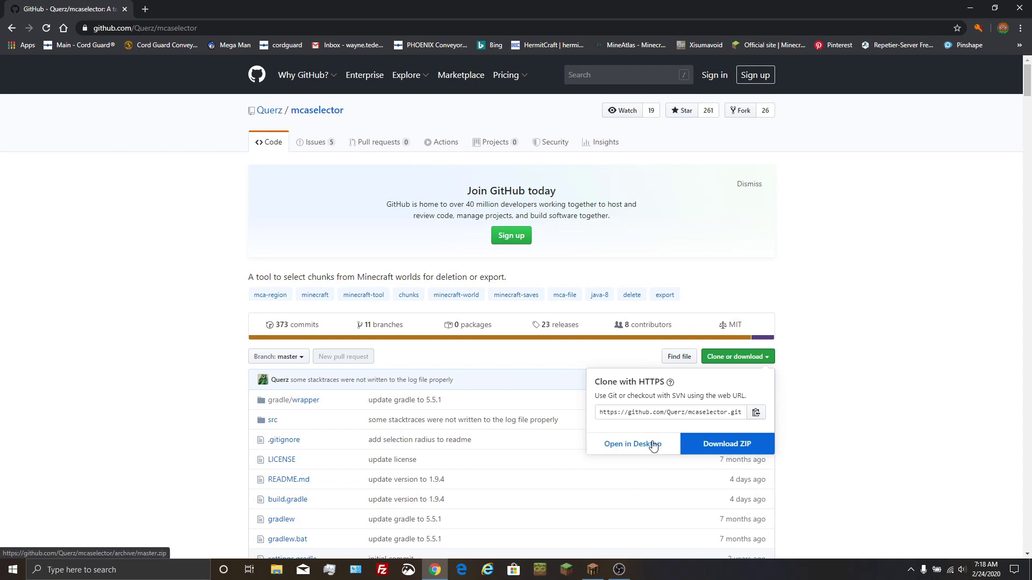
left_click(773, 359)
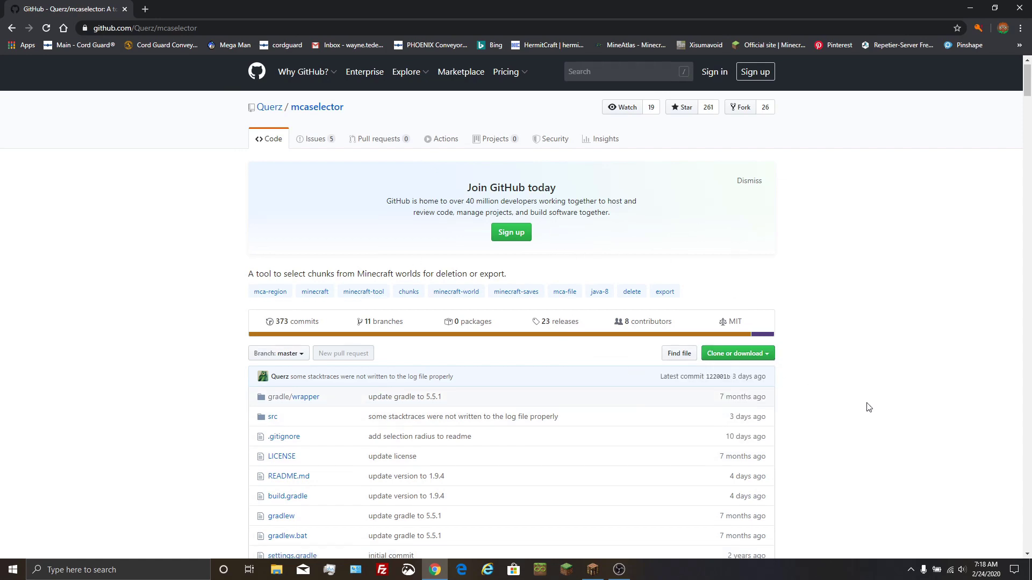
scroll(865, 419, "down", 7)
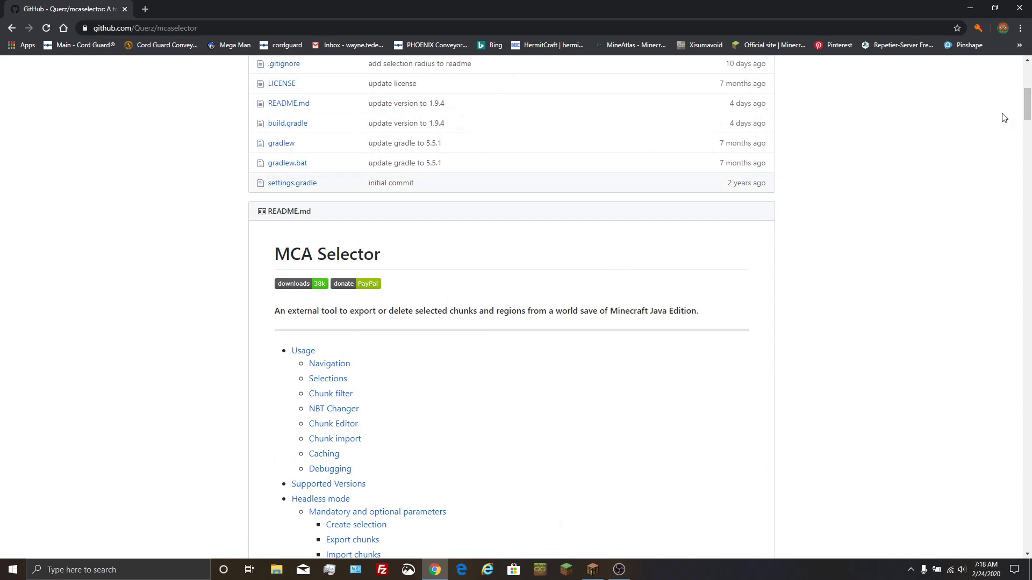
scroll(753, 320, "down", 6)
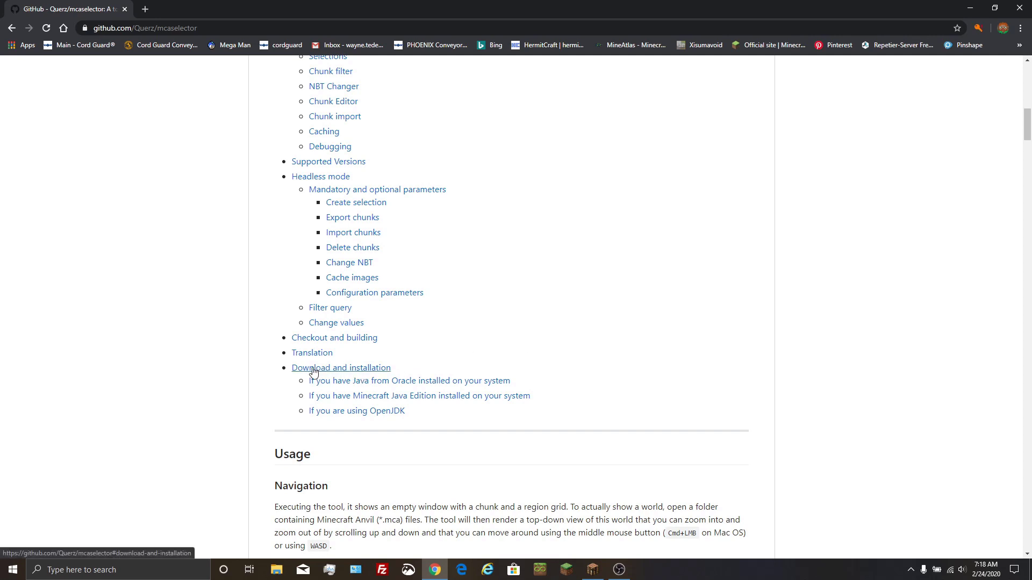
left_click(350, 372)
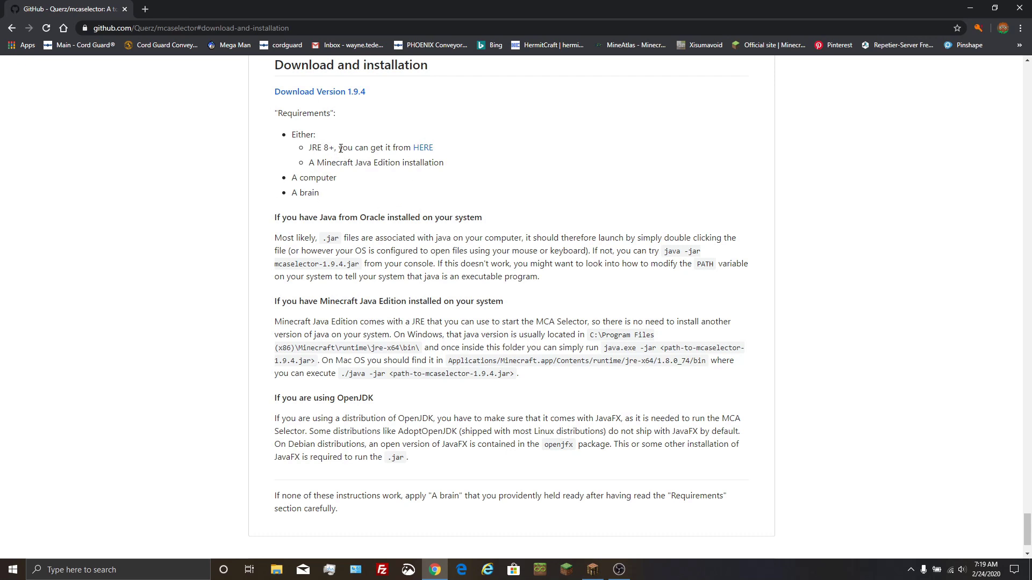
- Download MCA Selector version 1.9.4 and choose to keep the jar file
left_click(336, 95)
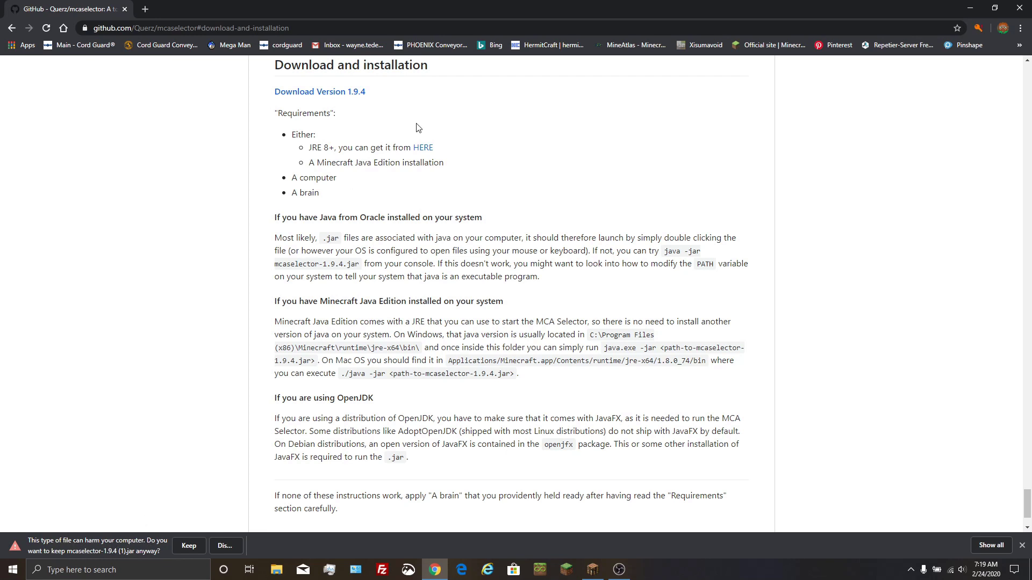
mouse_move(593, 569)
left_click(189, 547)
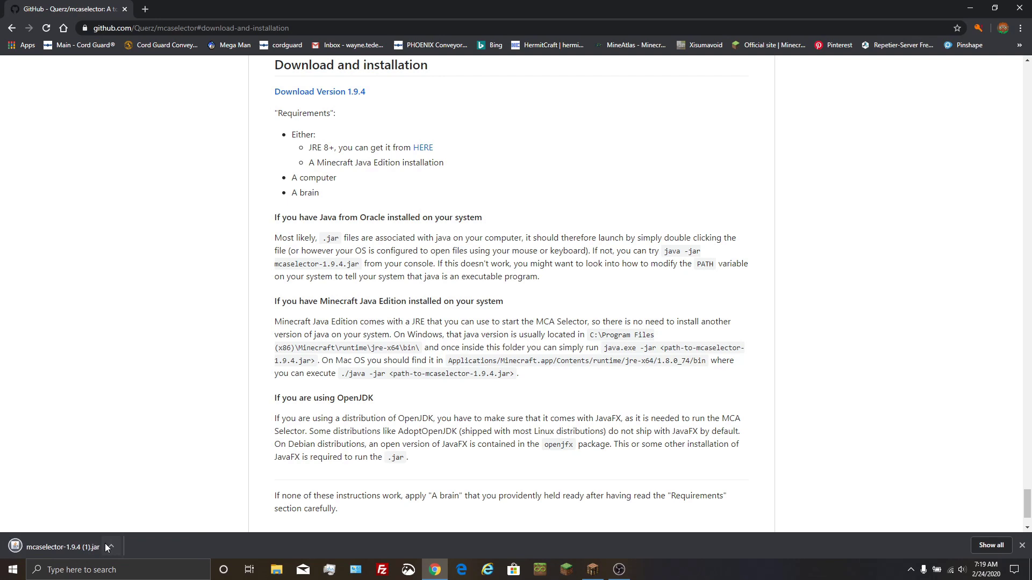
- Look for the downloaded mcaselector jar in File Explorer's Downloads folder and return to Chrome
left_click(276, 569)
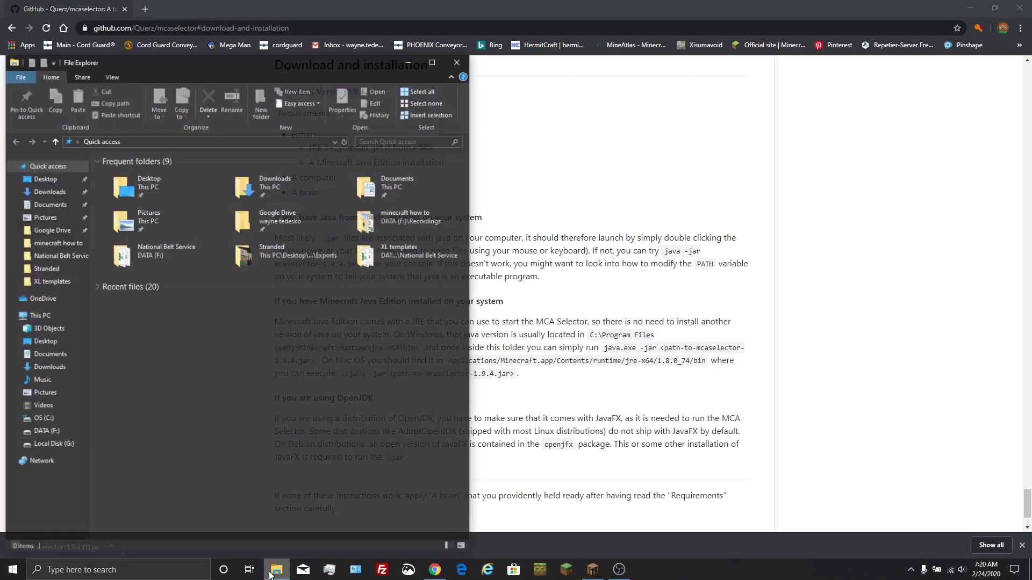
left_click(48, 193)
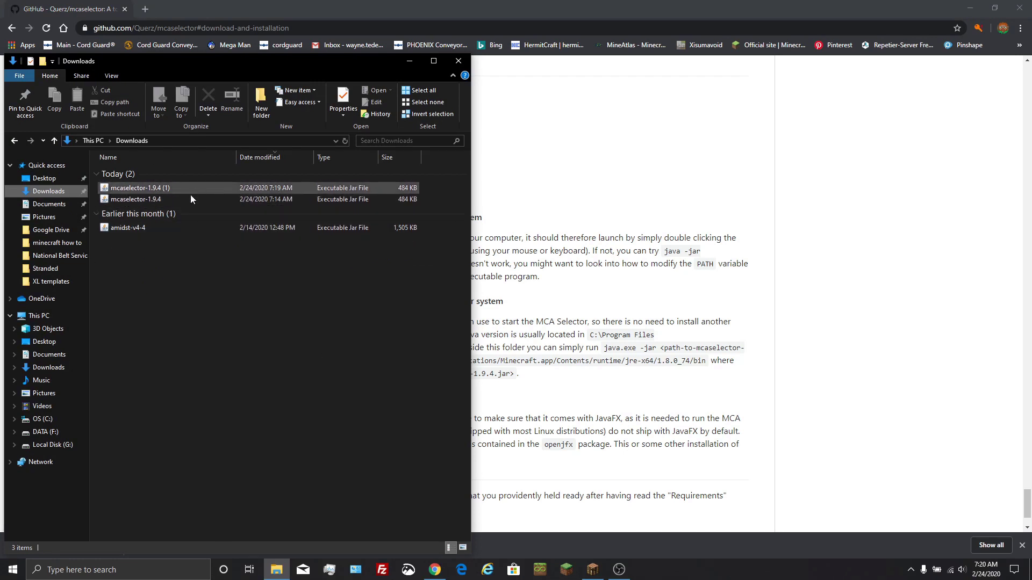
left_click(863, 226)
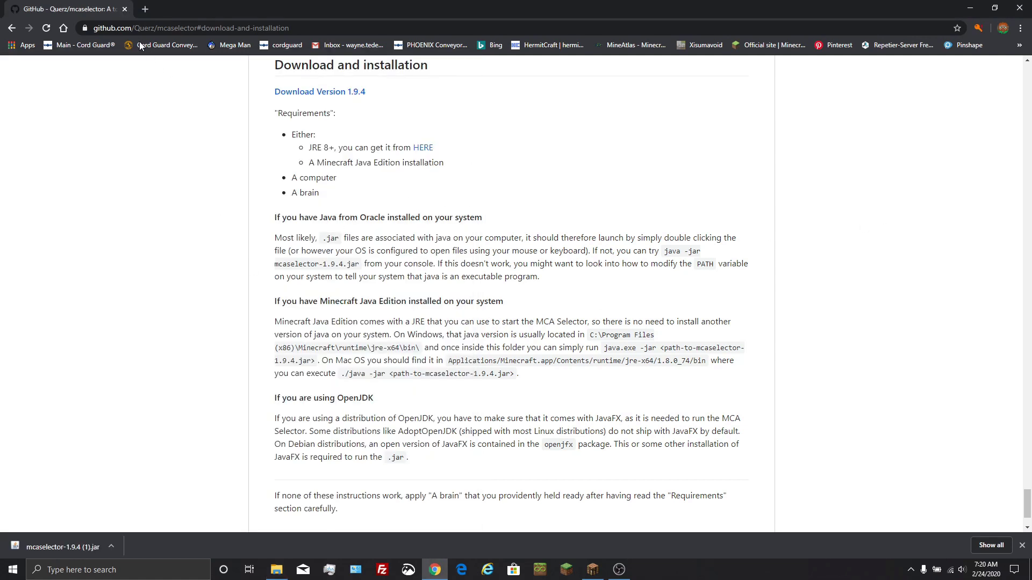
- Open the Java Runtime Environment 8 download page linked in the requirements
left_click(424, 150)
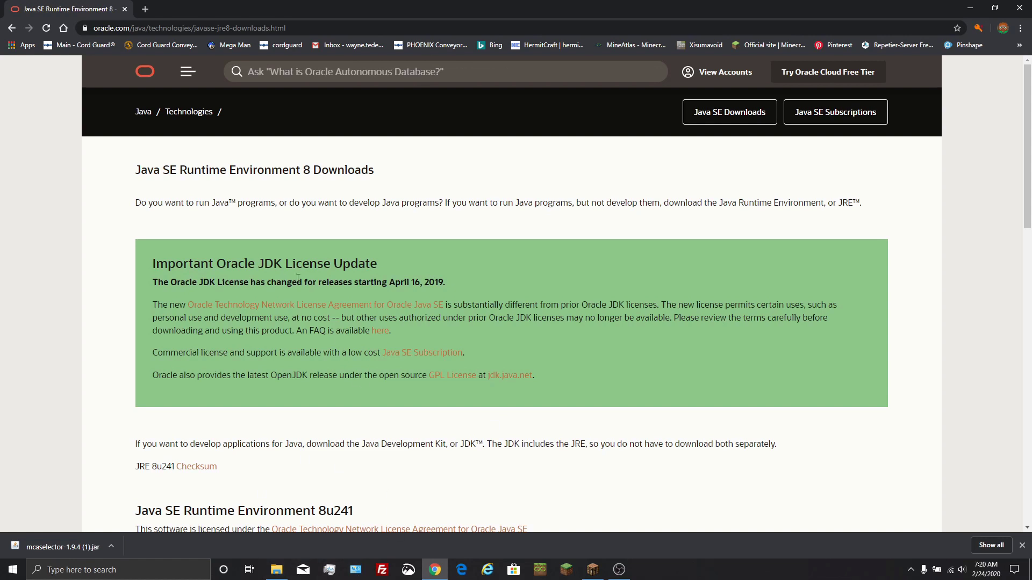
- Bring up Internet Explorer briefly and clear the open browser and Downloads windows off the desktop
left_click(488, 575)
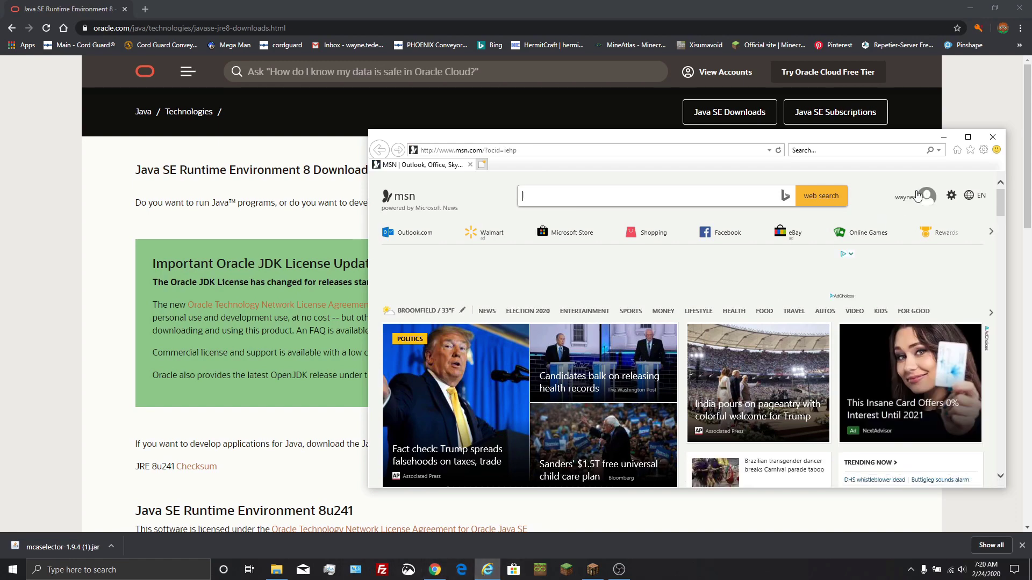
left_click(487, 570)
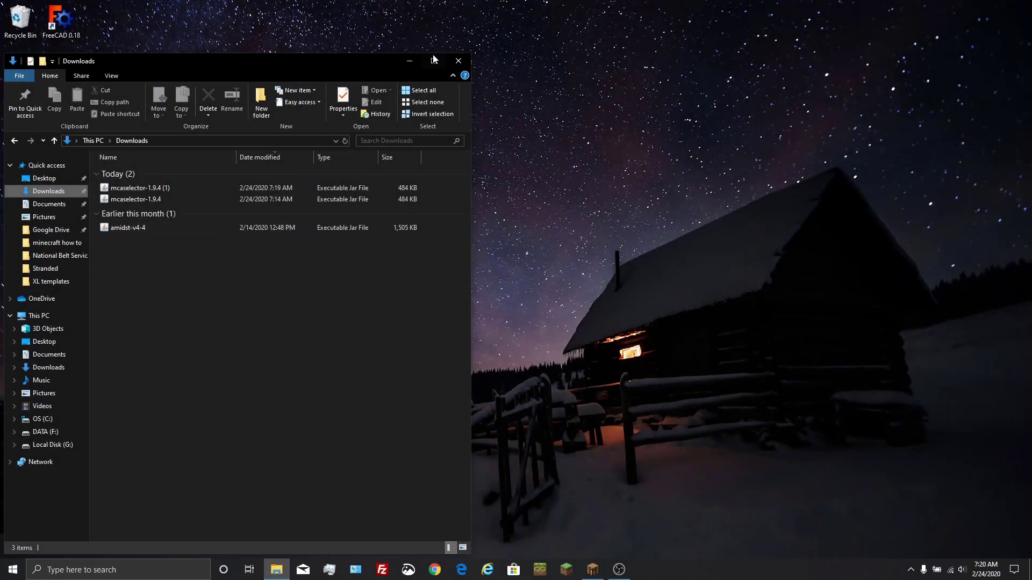
left_click(409, 60)
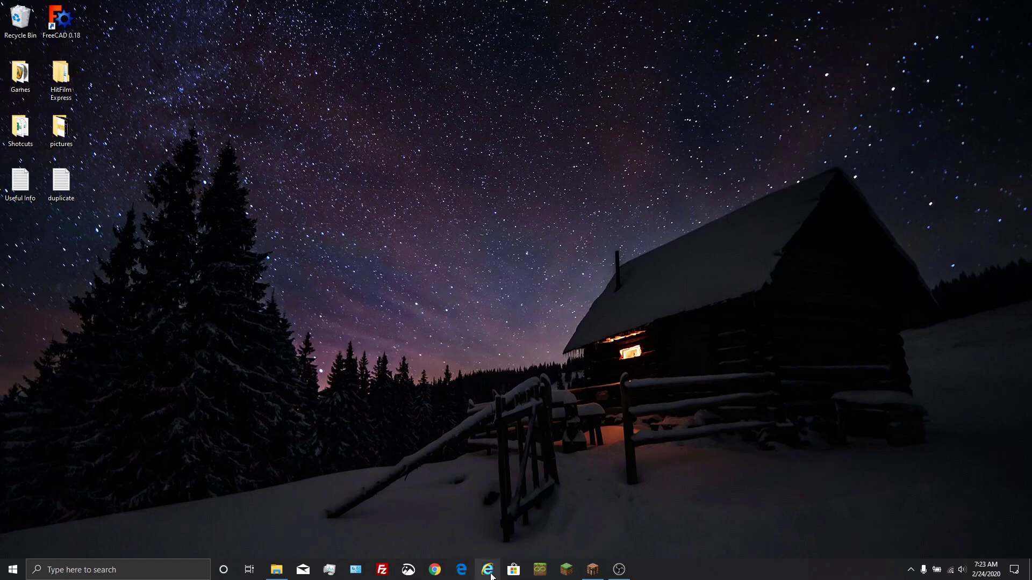
- Look up the default web browser choices in the Windows default apps settings, leaving the selection as it is
left_click(12, 569)
left_click(13, 520)
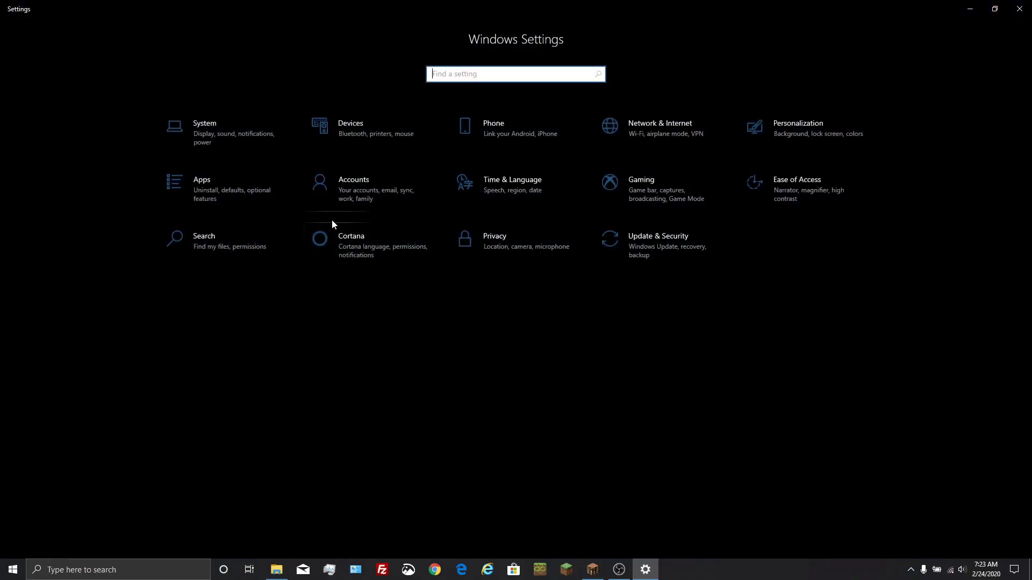
left_click(201, 138)
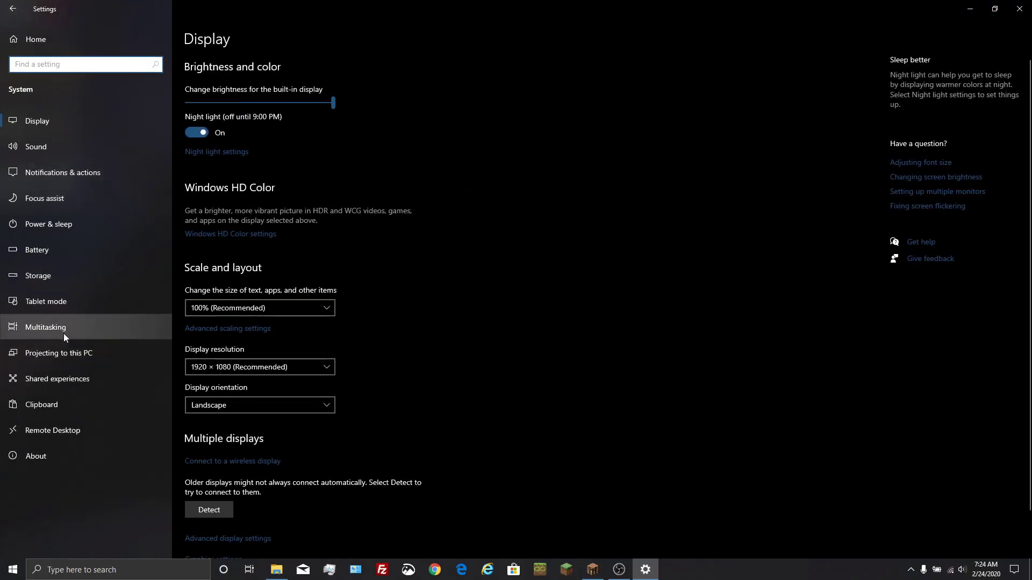
type("de")
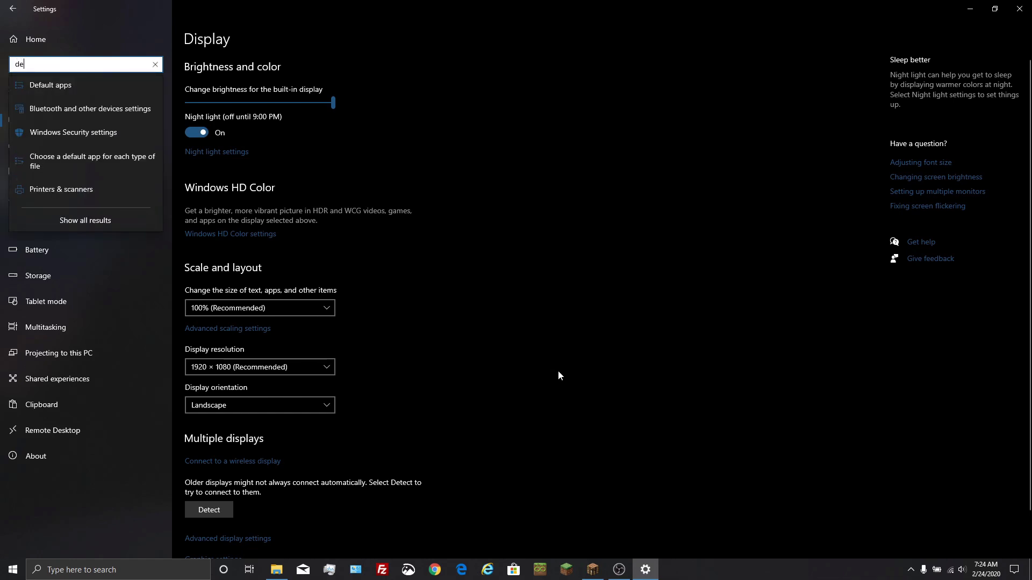
left_click(75, 95)
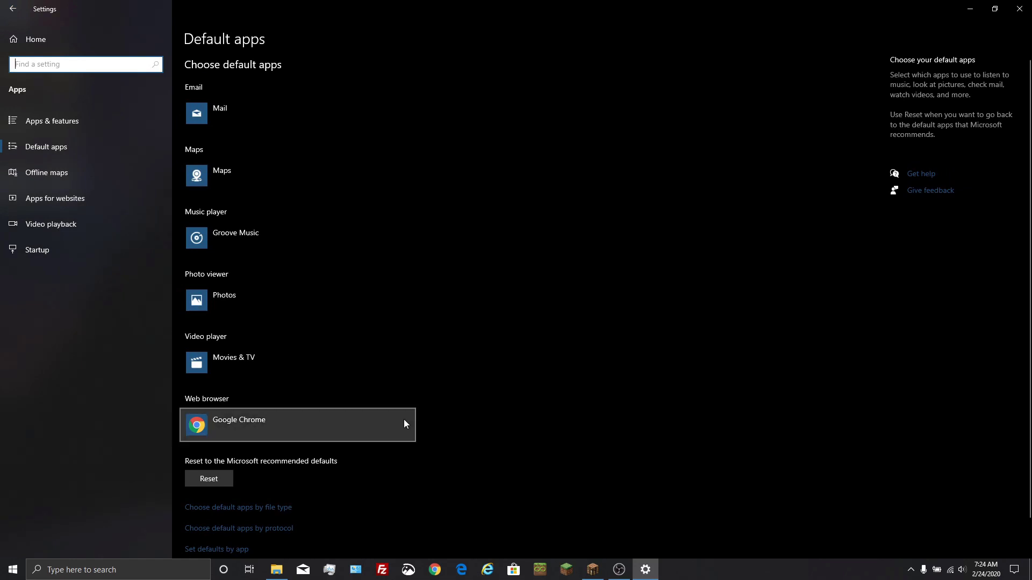
left_click(344, 430)
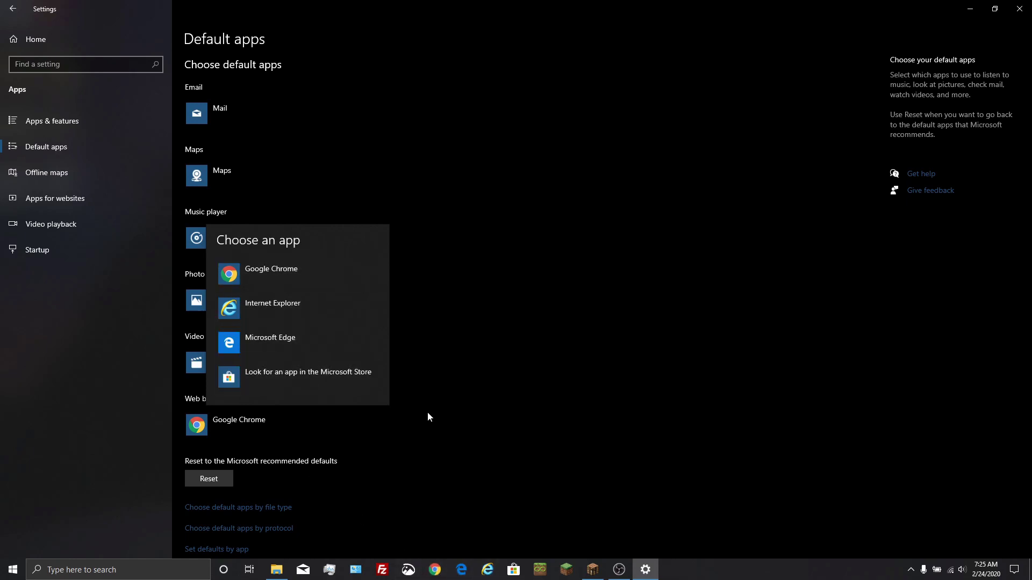
left_click(541, 255)
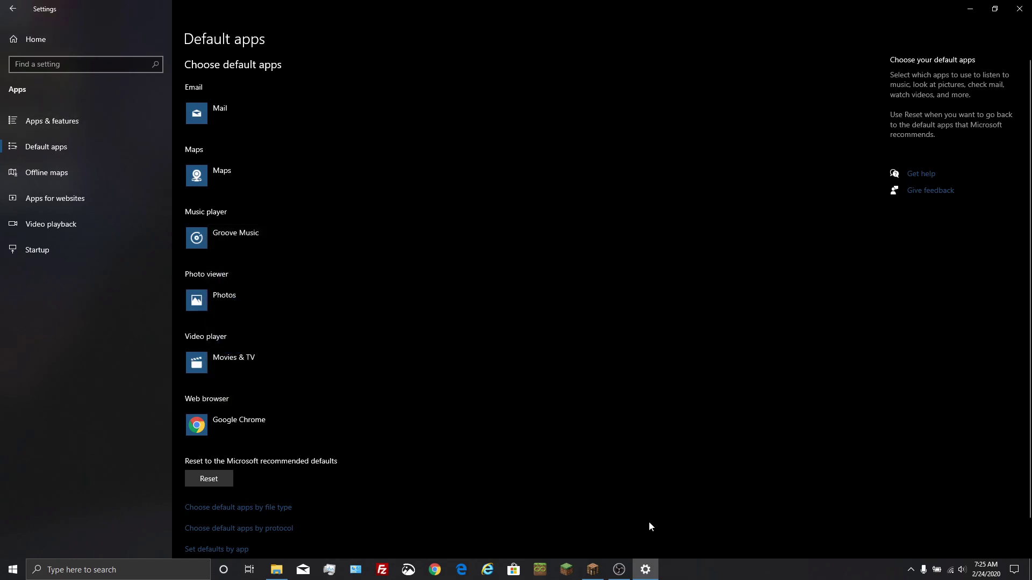
- View the Java for Windows download page from java.com in Internet Explorer, and close the browser and Settings
left_click(490, 571)
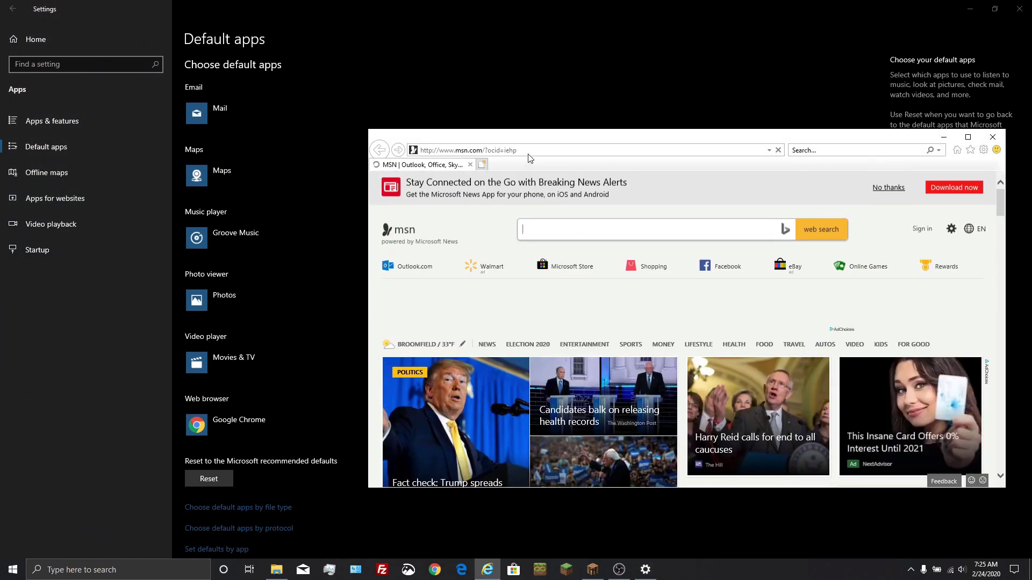
left_click(527, 151)
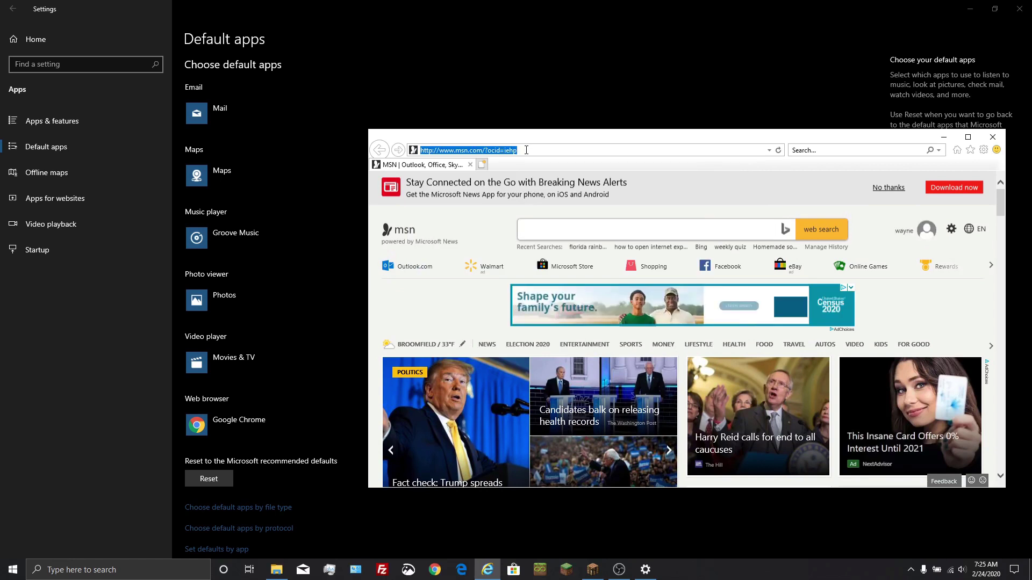
type("java.com/")
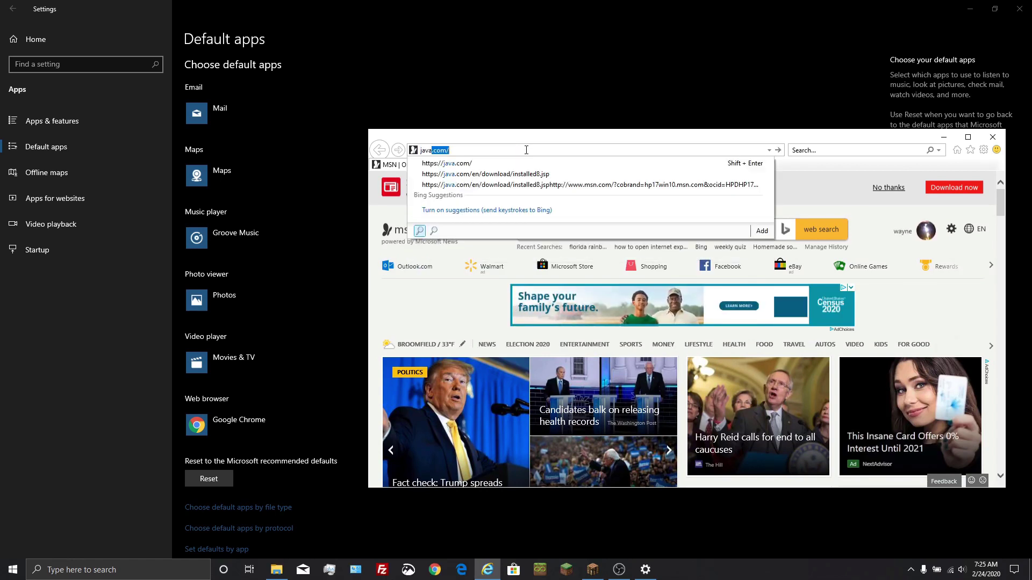
key("Return")
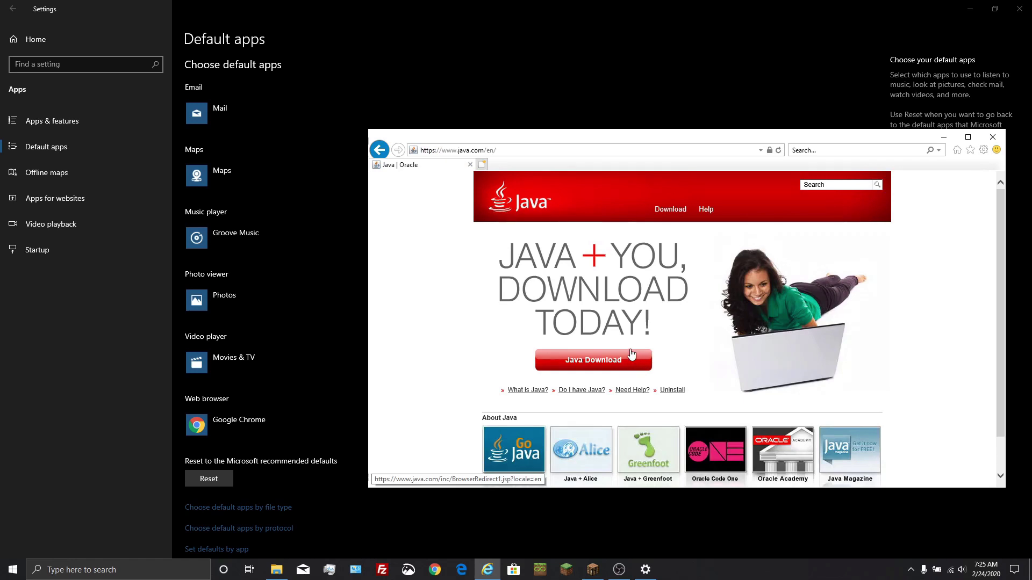
left_click(636, 352)
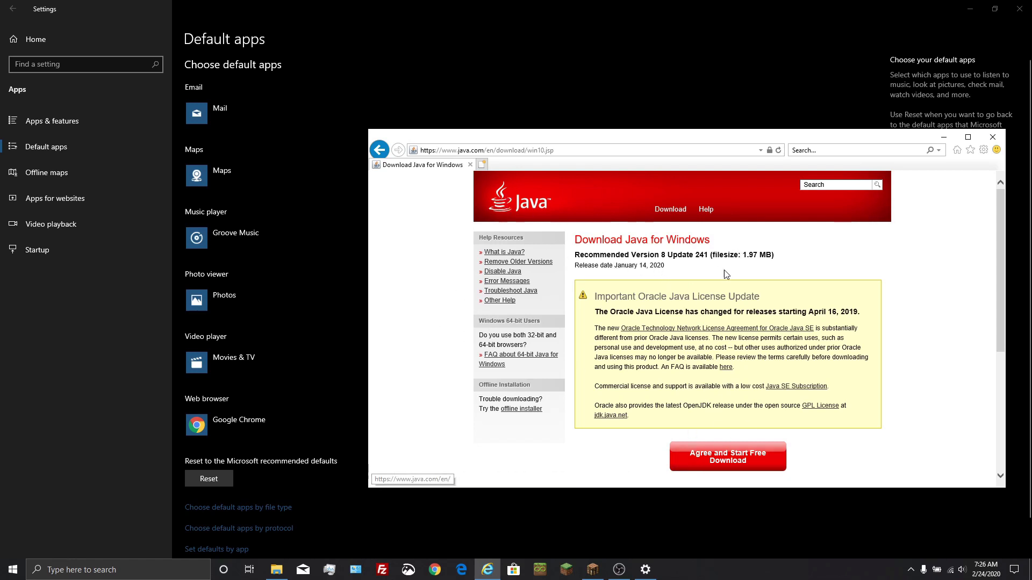
left_click(993, 137)
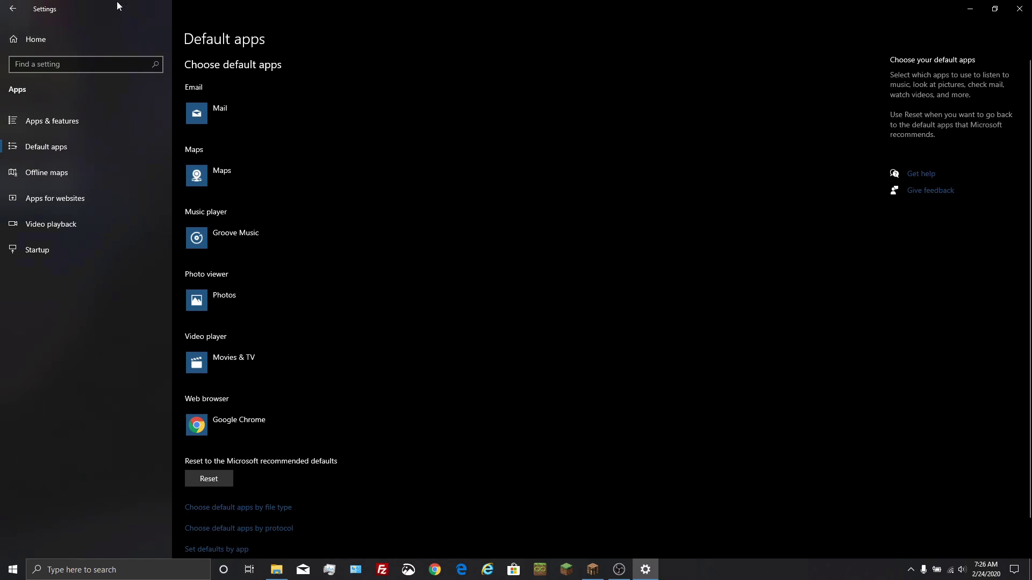
left_click(1017, 11)
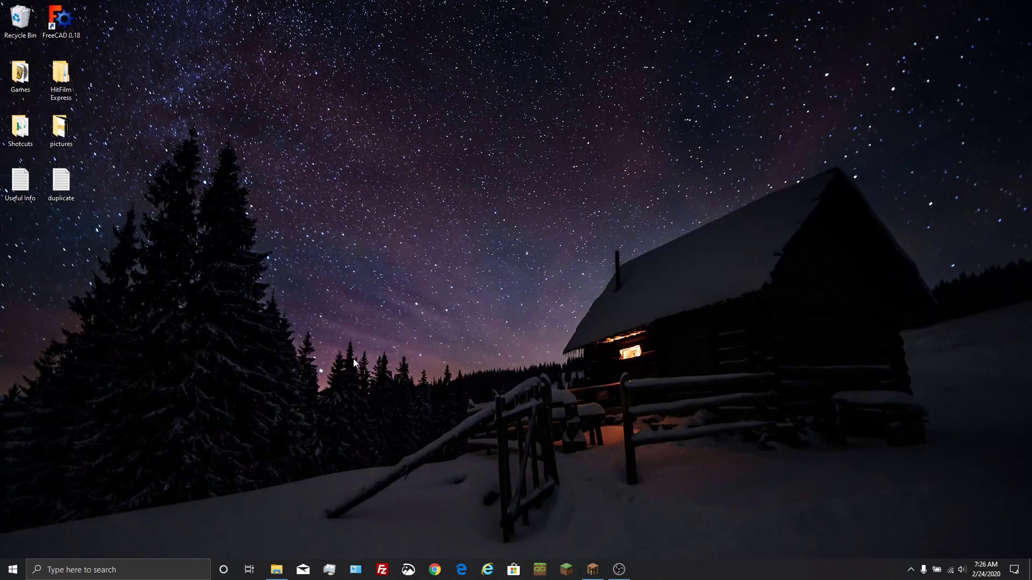
- Test-launch mcaselector-1.9.4 from the Downloads folder and close it again
left_click(276, 570)
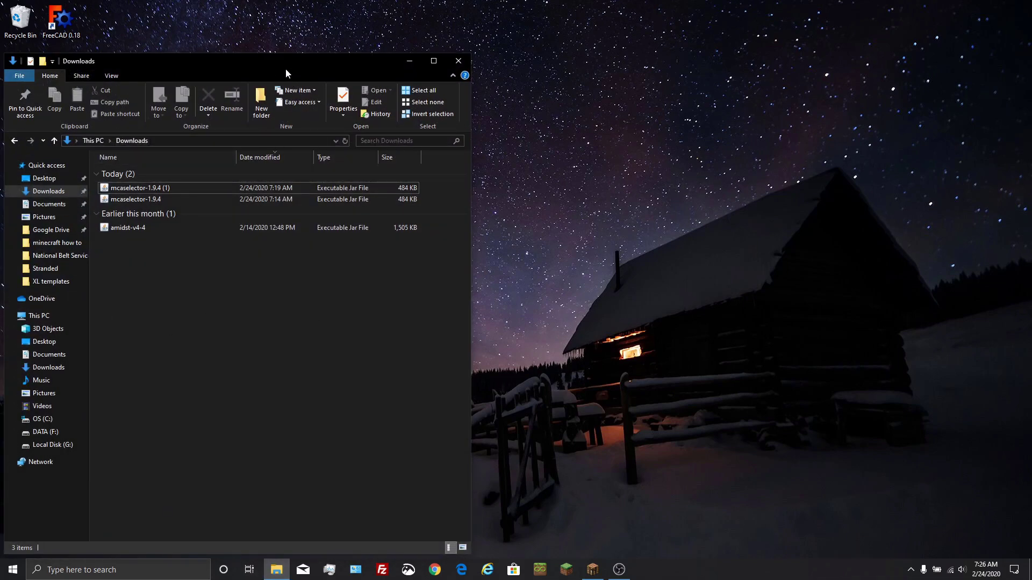
left_click_drag(285, 69, 638, 29)
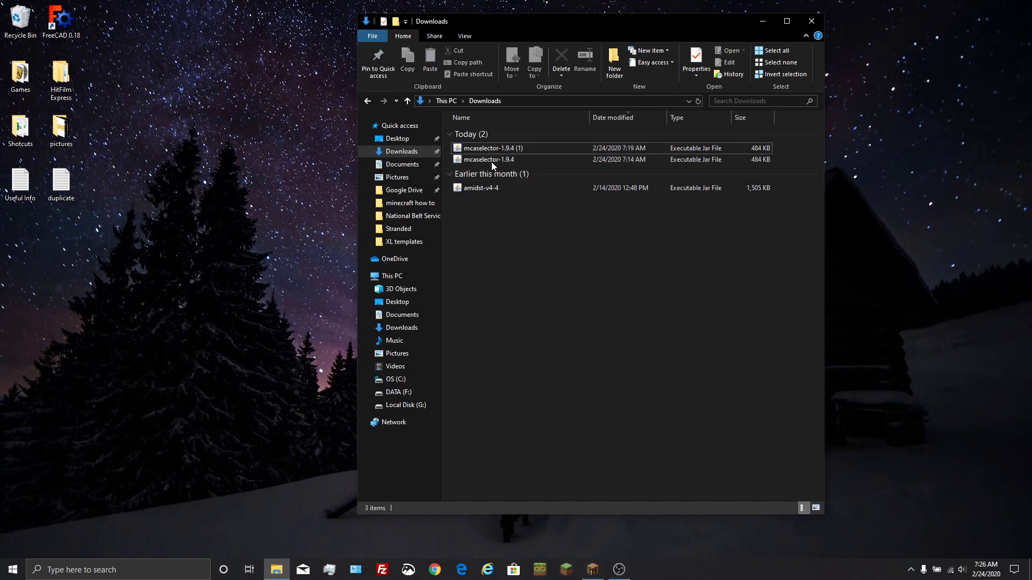
double_click(507, 159)
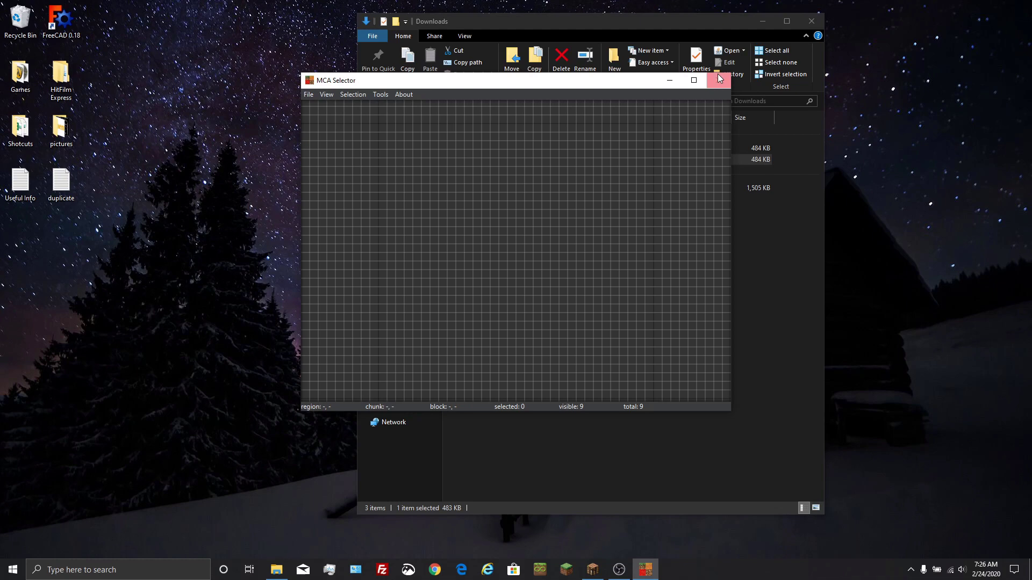
key("alt+F4")
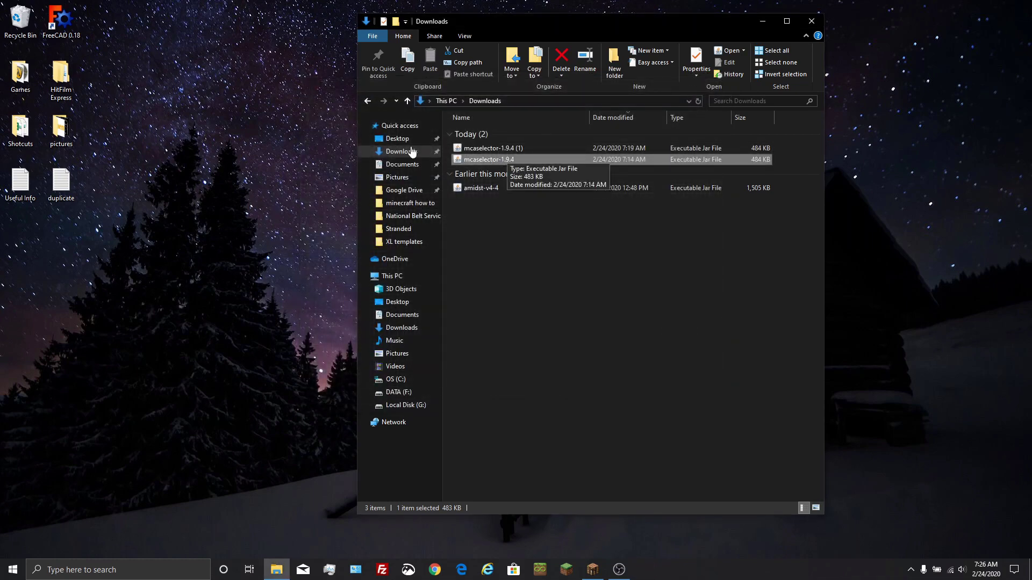
- Move the mcaselector-1.9.4 jar from Downloads into the desktop's Games folder and close the Downloads window
double_click(26, 81)
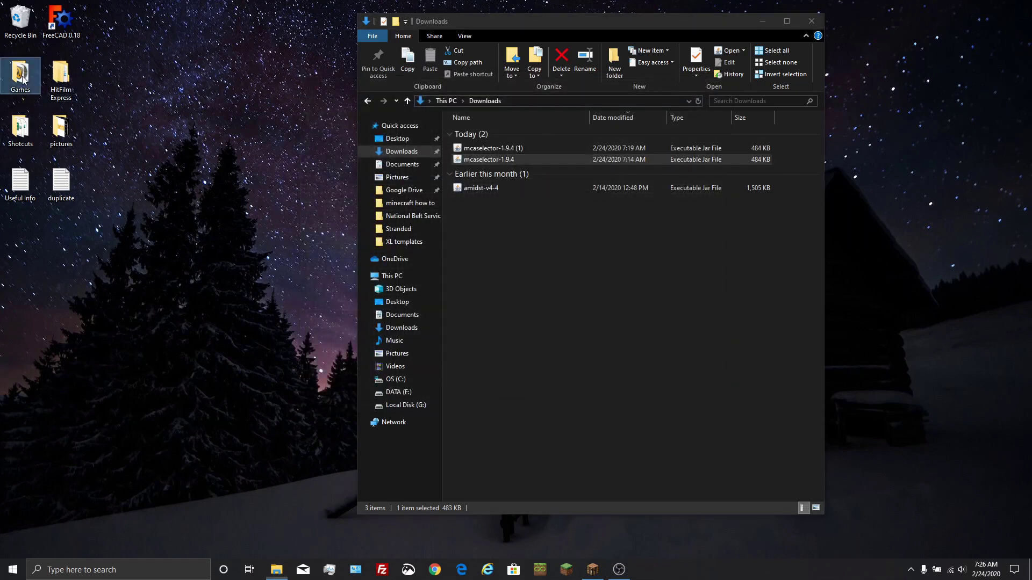
left_click_drag(598, 35, 729, 45)
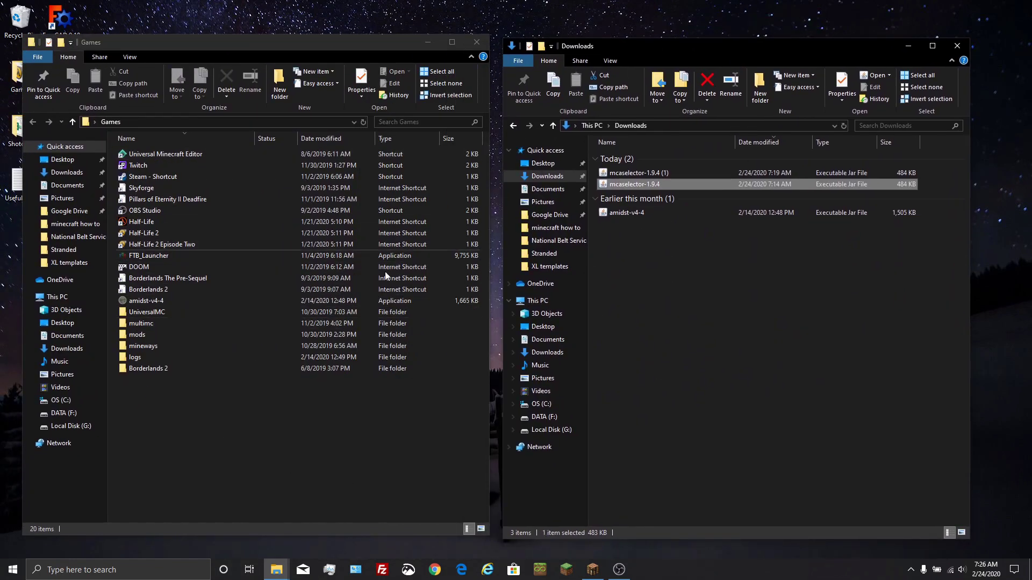
left_click_drag(630, 185, 163, 440)
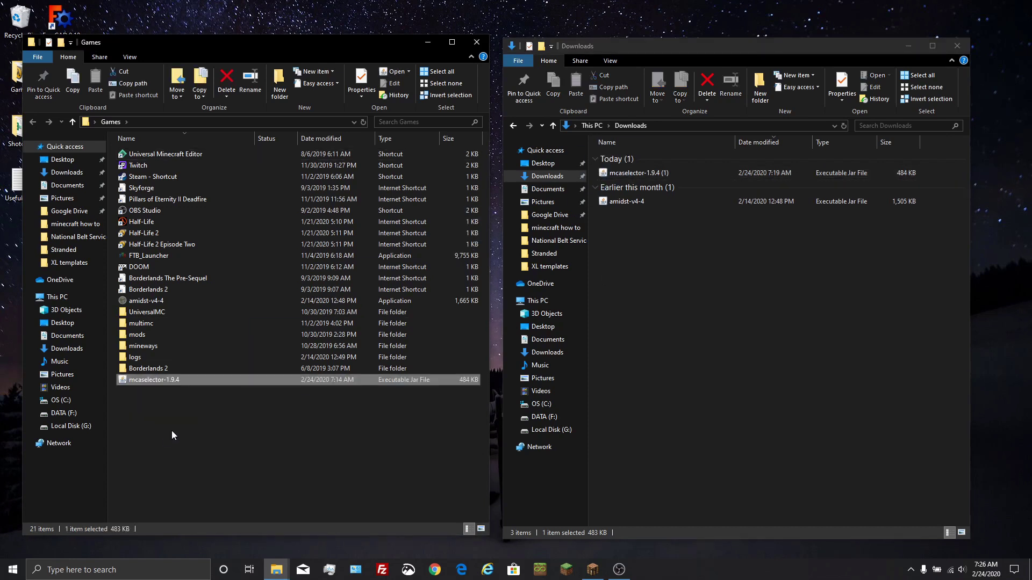
left_click(957, 46)
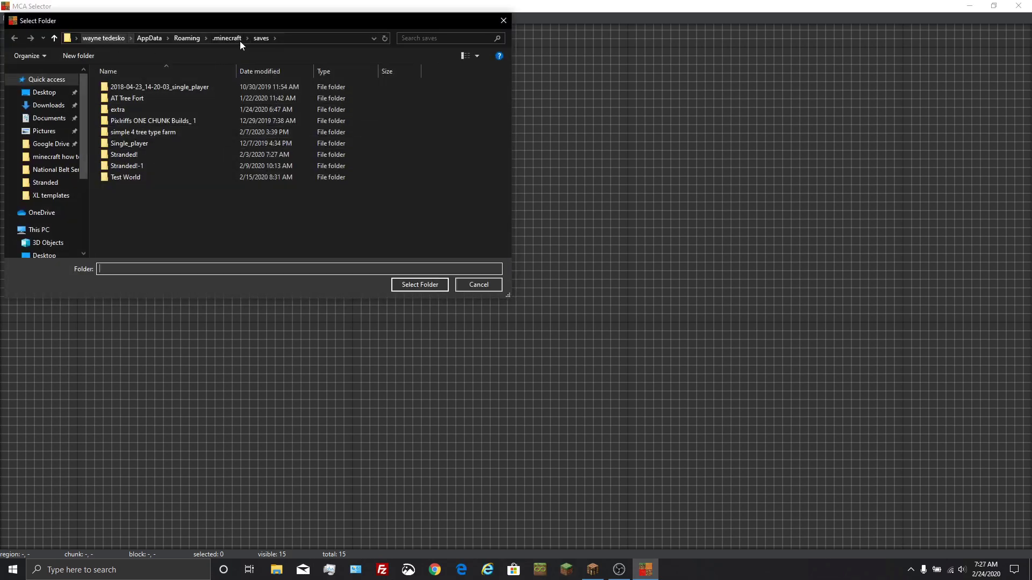
- Load the Single_player world's region folder from the Minecraft saves into MCA Selector
left_click(140, 147)
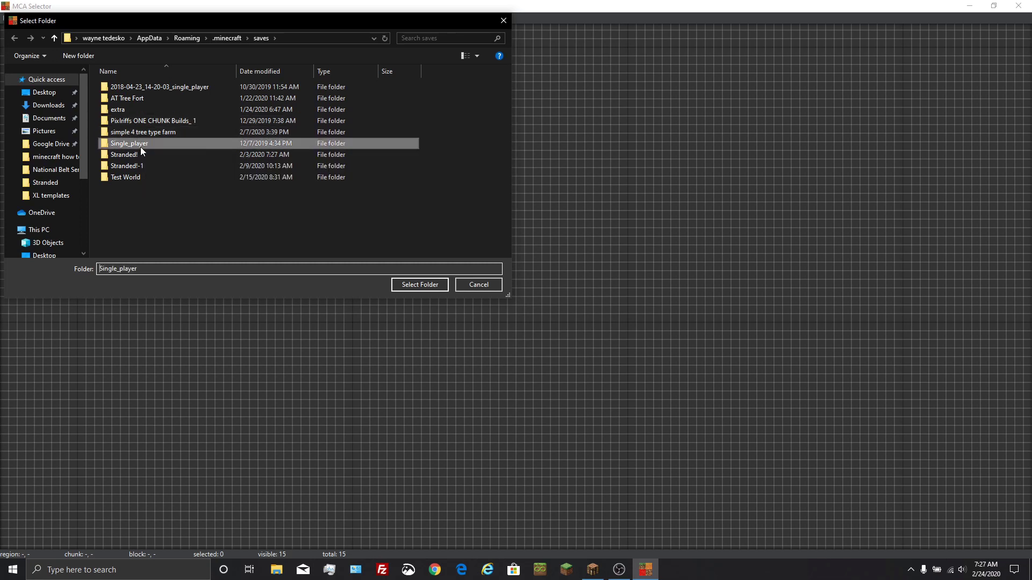
double_click(140, 147)
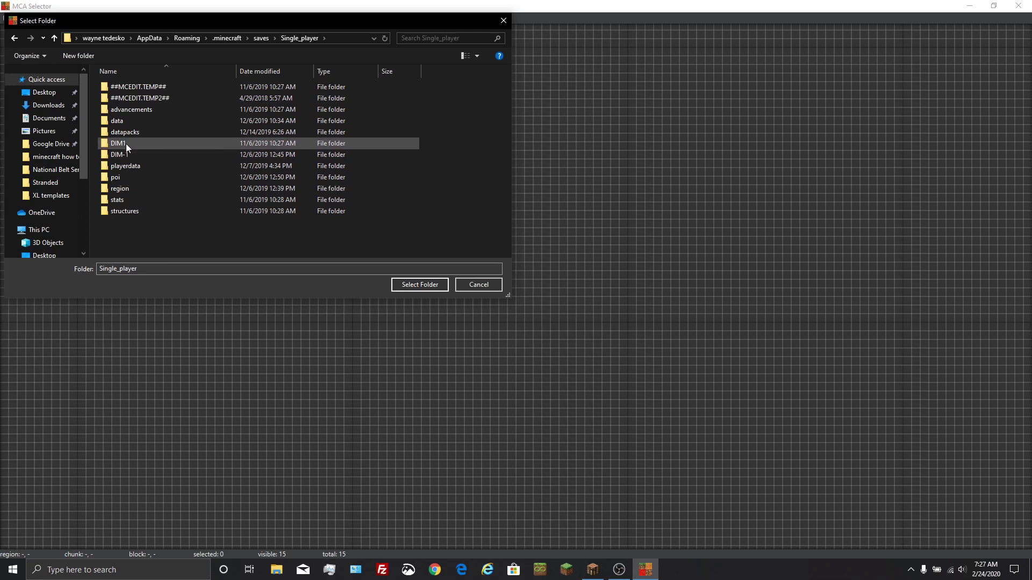
double_click(132, 189)
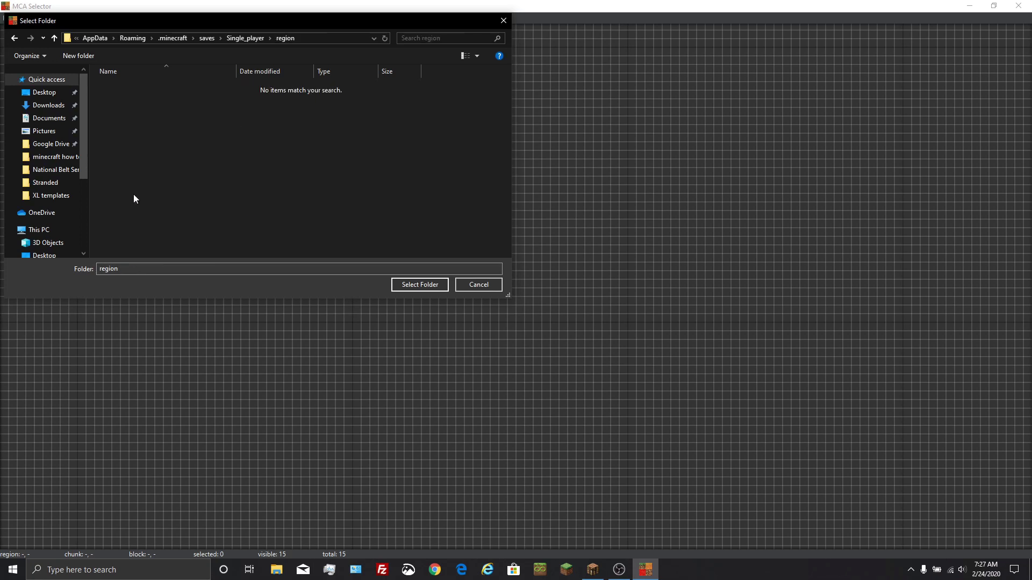
left_click(428, 285)
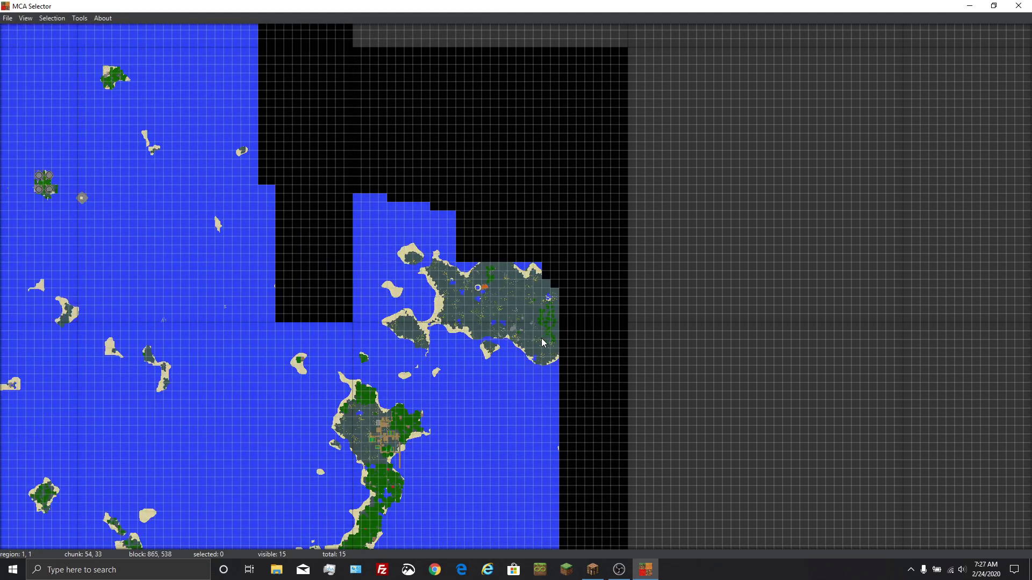
- Examine the full extent of the Single_player world's generated regions on the map, from the northern landmasses to the southern ones
scroll(241, 263, "down", 5)
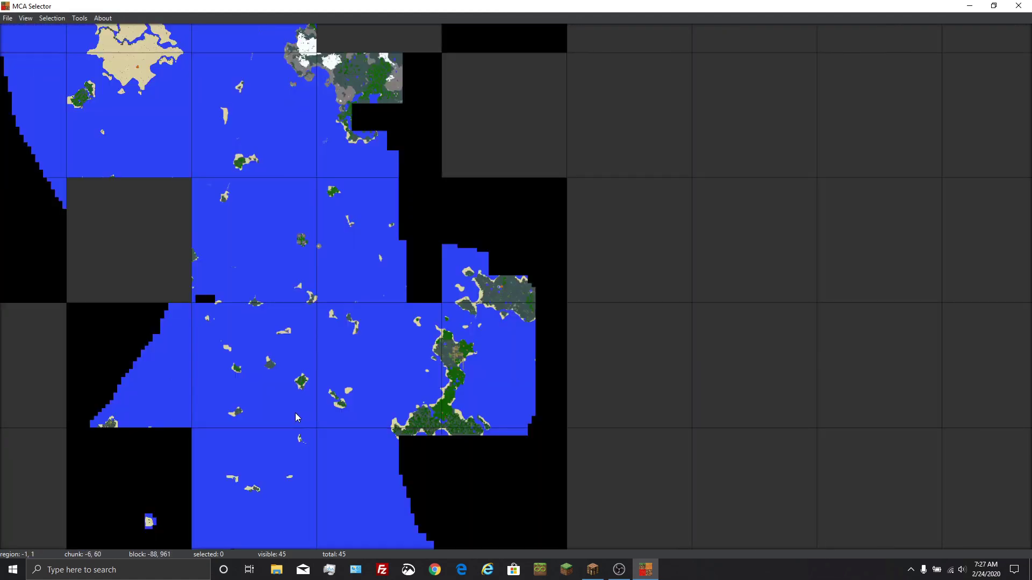
left_click_drag(257, 283, 582, 347)
scroll(582, 347, "down", 1)
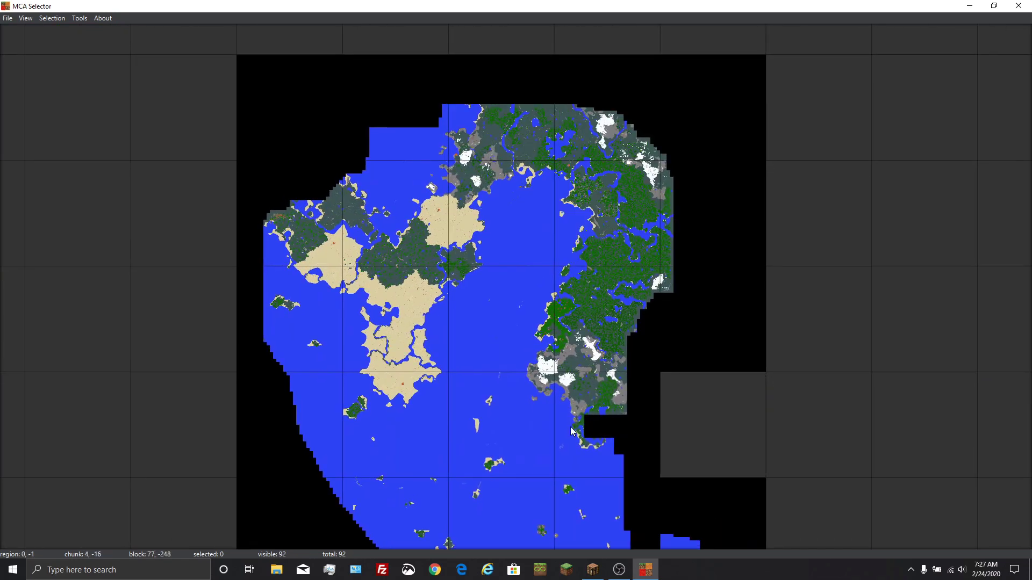
left_click_drag(501, 417, 484, 339)
scroll(524, 353, "down", 1)
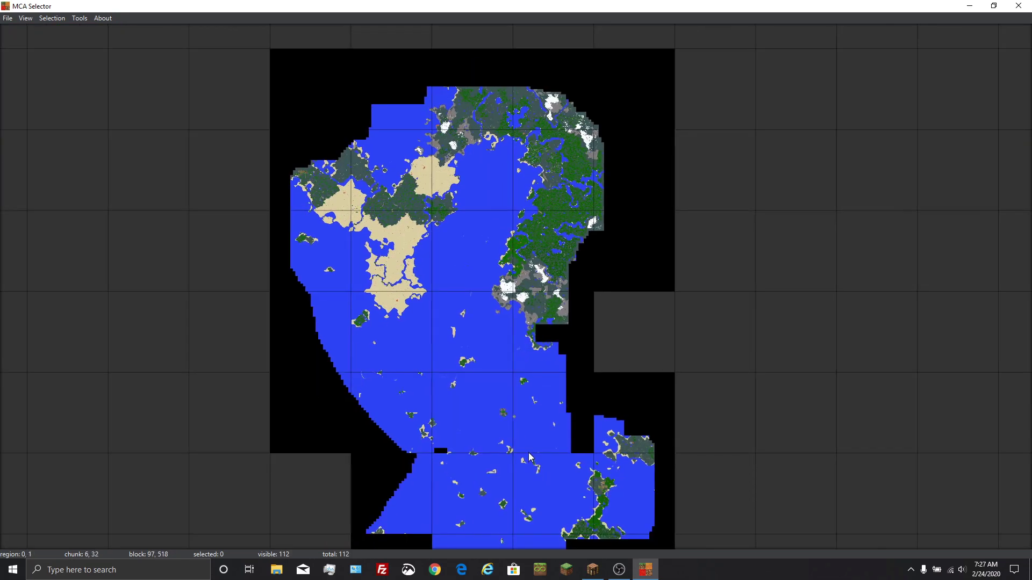
left_click_drag(528, 452, 469, 179)
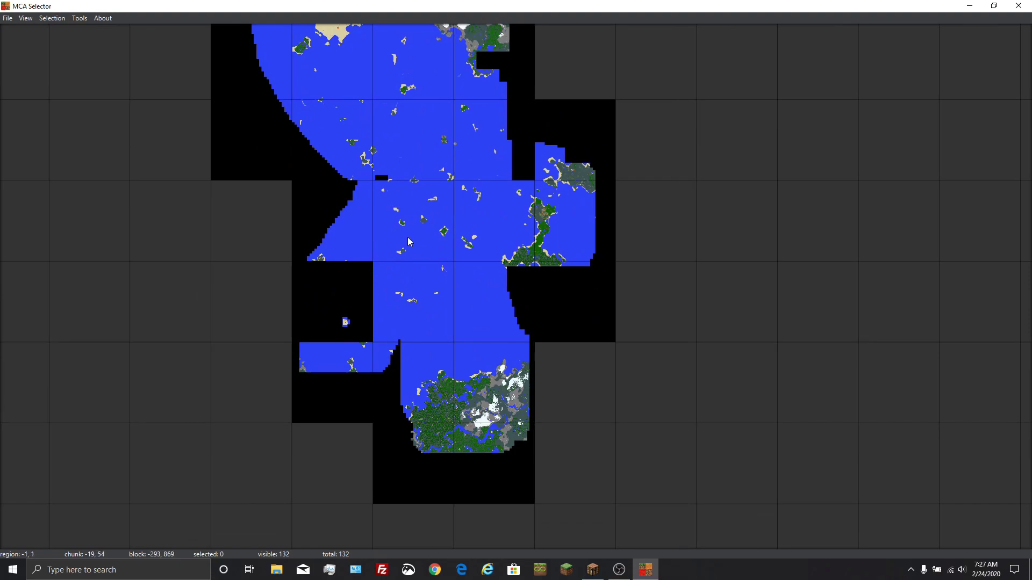
scroll(420, 229, "up", 4)
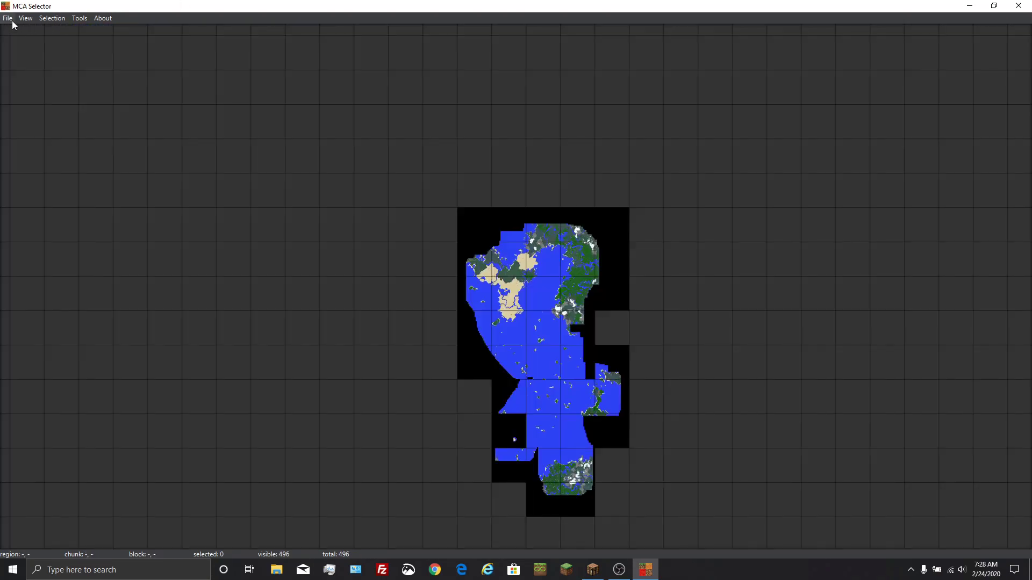
- Load the region folder inside the Single_player world's DIM1 folder
left_click(6, 19)
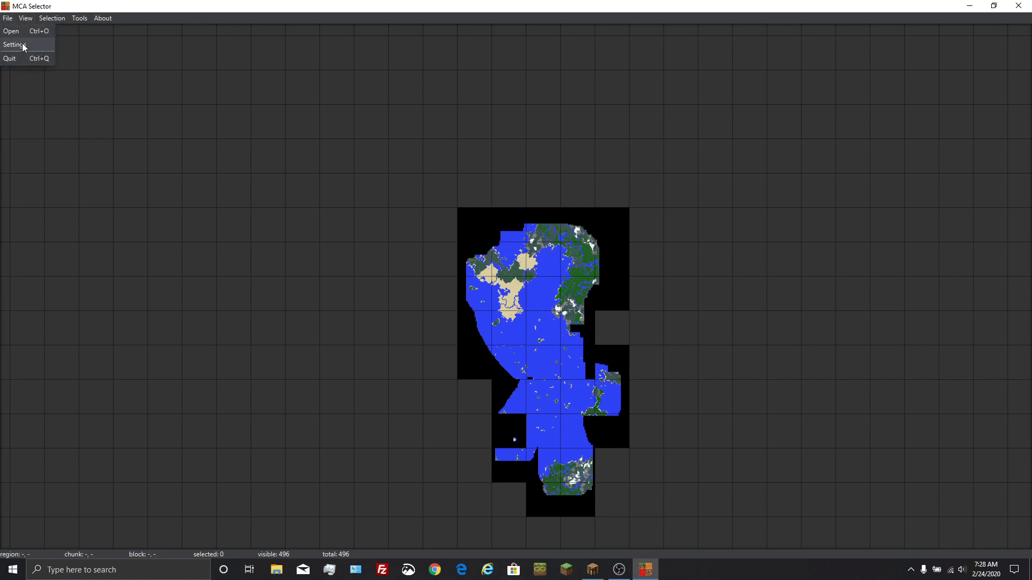
left_click(19, 31)
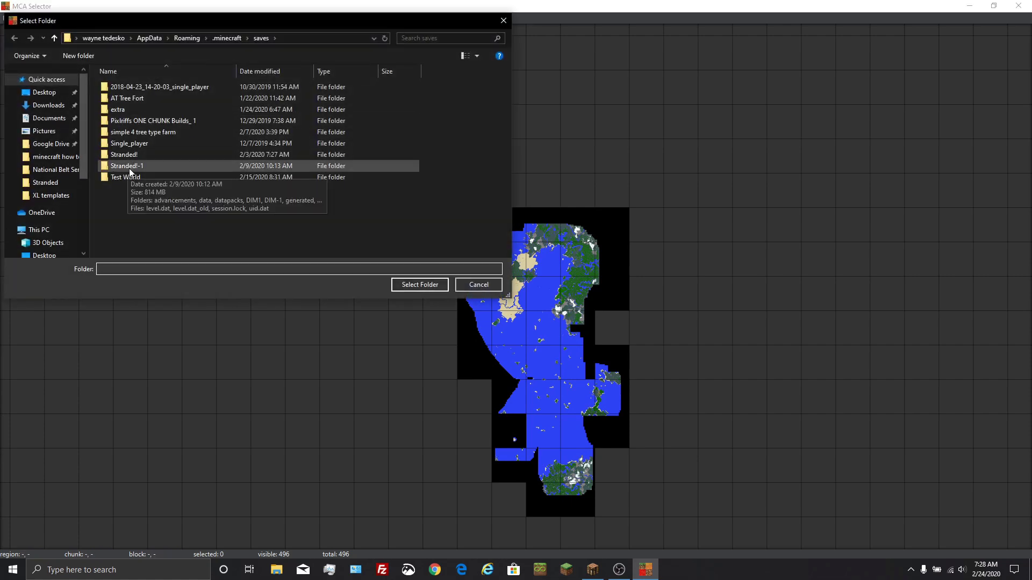
double_click(137, 144)
left_click(132, 143)
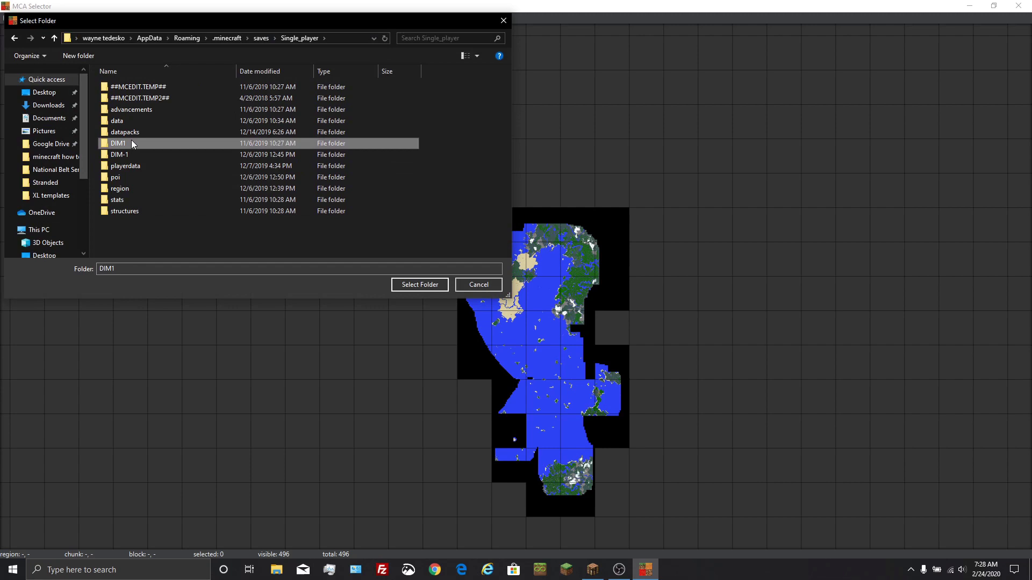
double_click(131, 142)
double_click(128, 132)
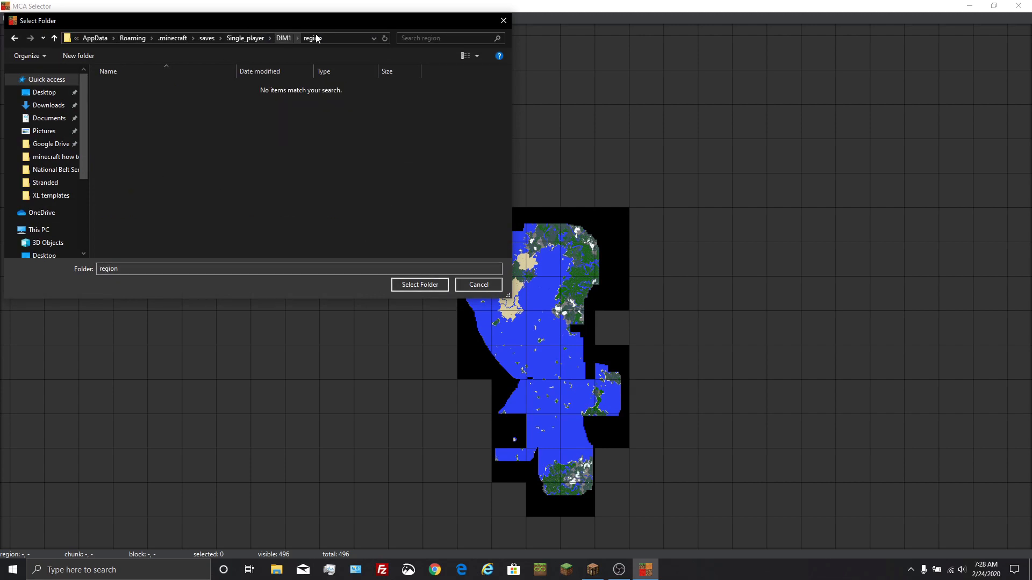
left_click(430, 286)
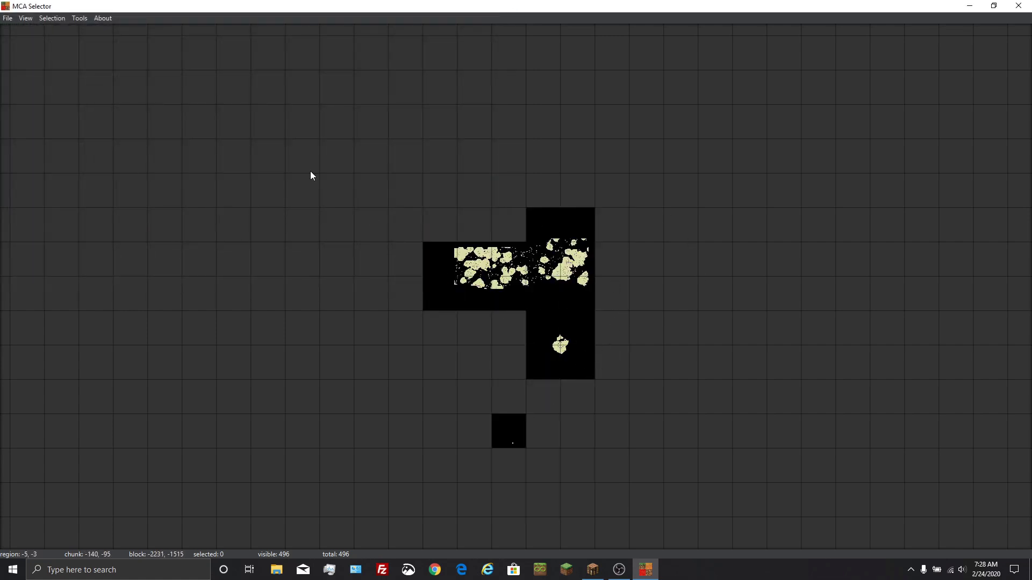
- Load the region folder inside the Single_player world's DIM-1 folder
left_click(7, 18)
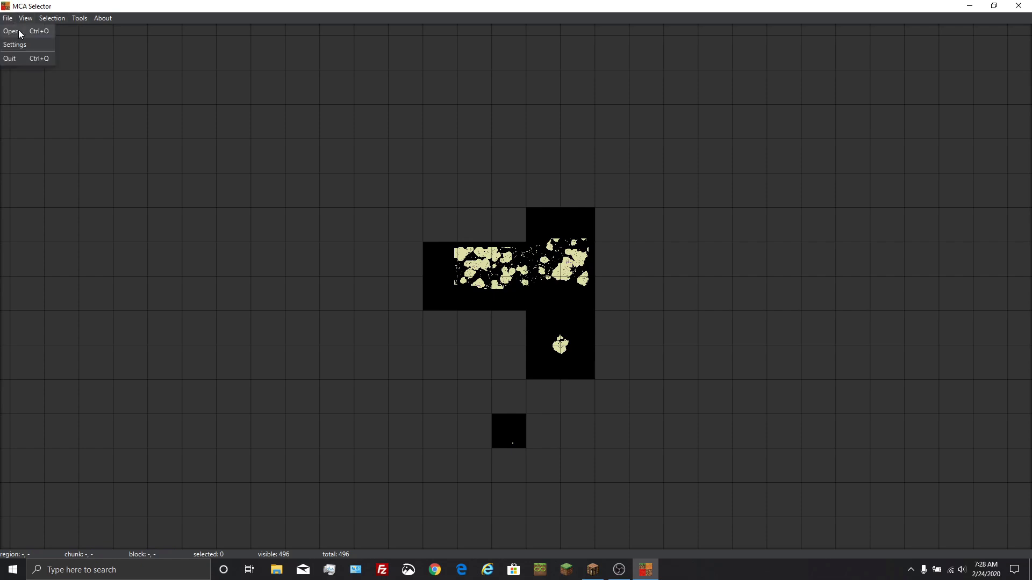
left_click(17, 36)
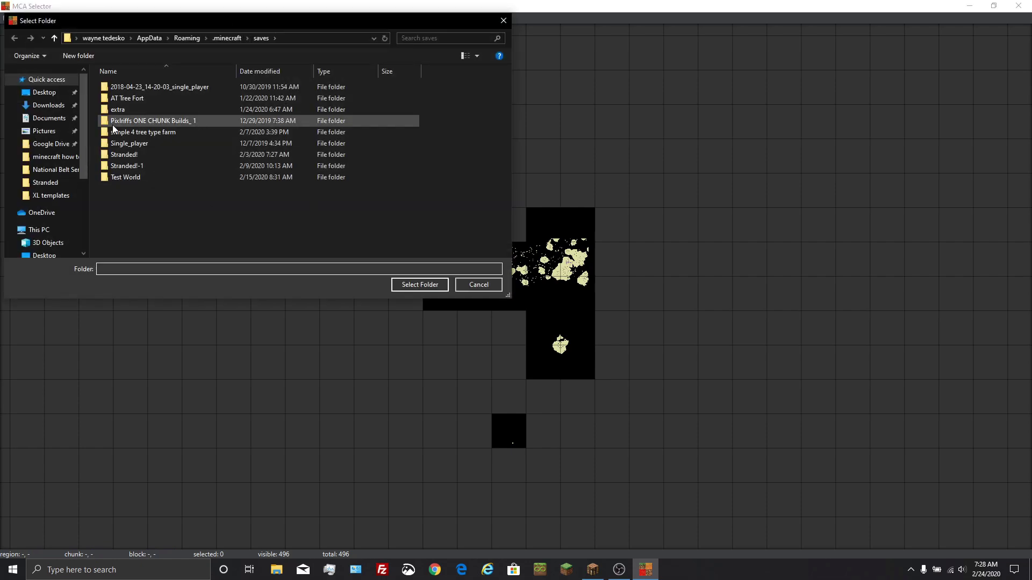
double_click(135, 145)
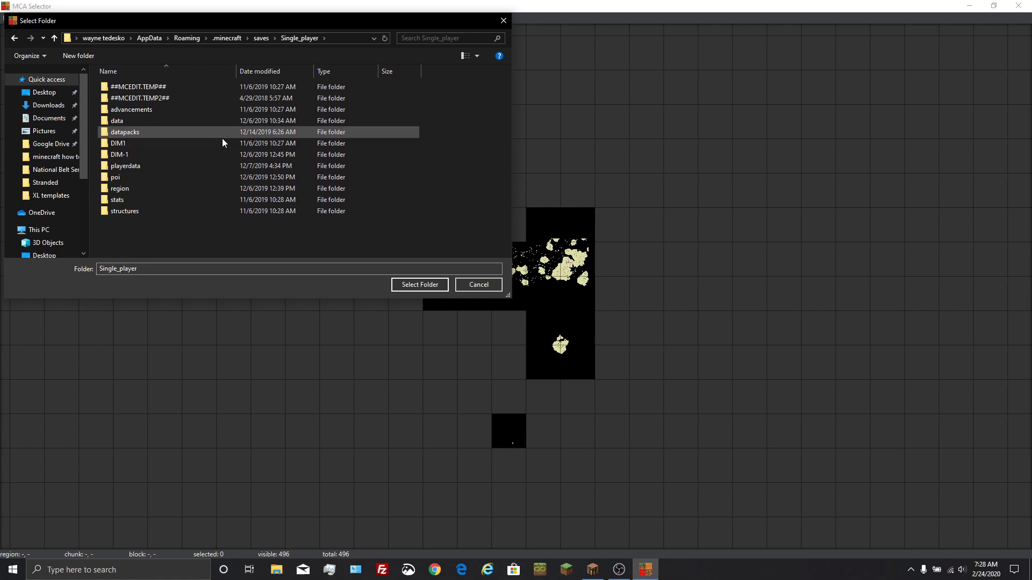
left_click(128, 156)
double_click(128, 156)
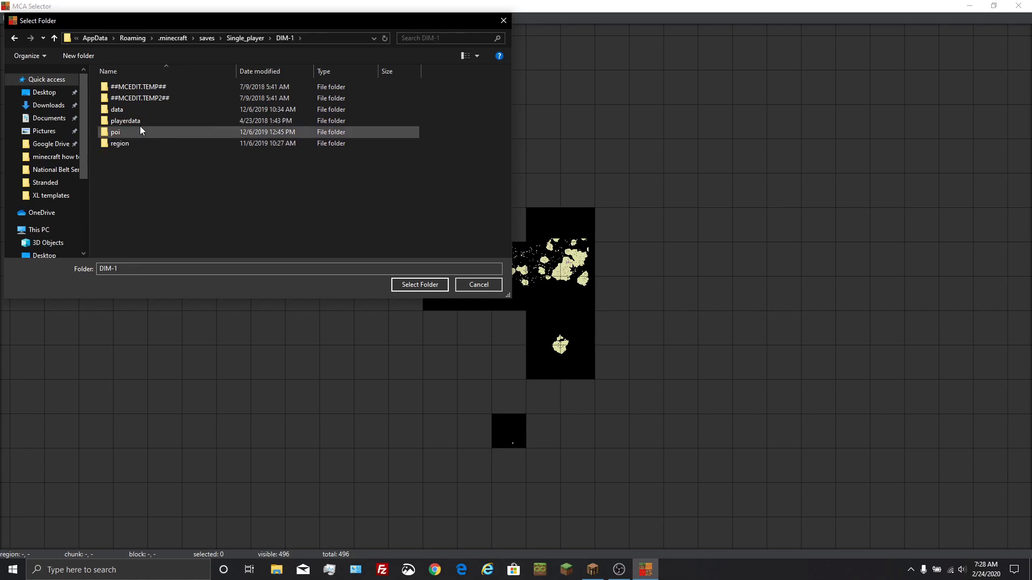
double_click(130, 143)
left_click(428, 284)
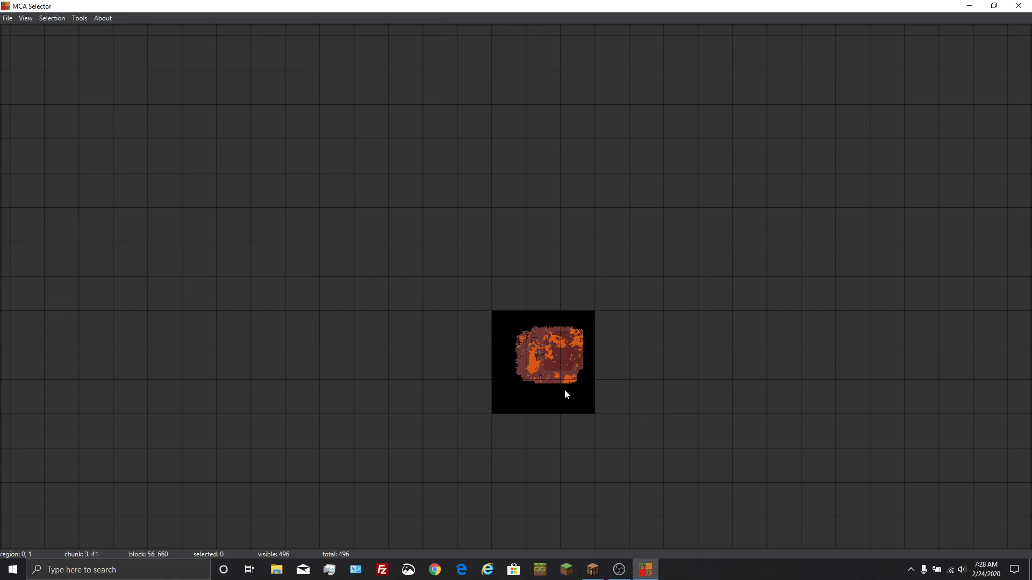
- Examine the DIM-1 dimension's generated chunks on the map up close and from afar, and close MCA Selector
scroll(564, 392, "up", 3)
left_click_drag(580, 410, 546, 272)
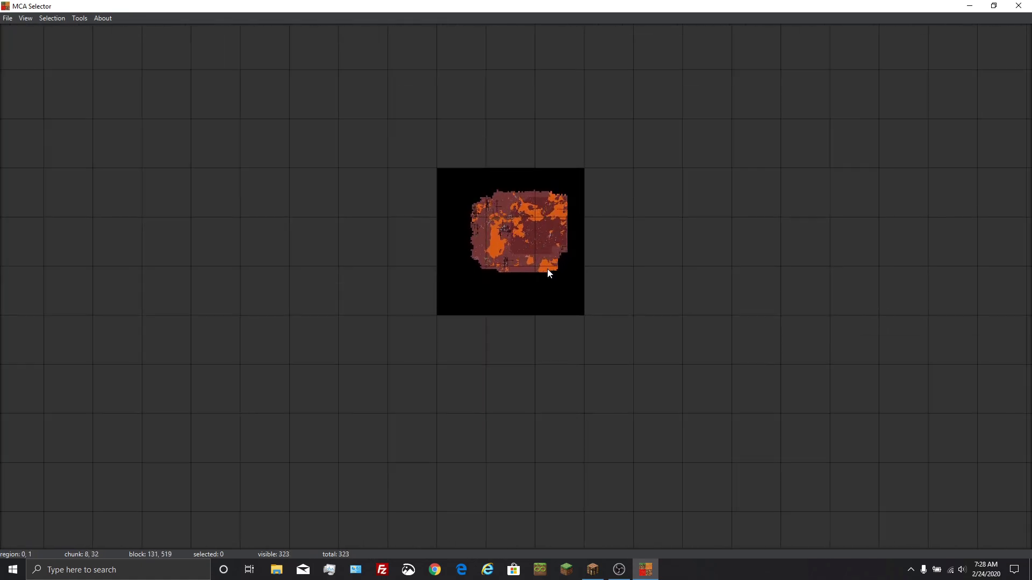
scroll(540, 289, "up", 2)
scroll(537, 285, "up", 1)
left_click_drag(535, 237, 537, 331)
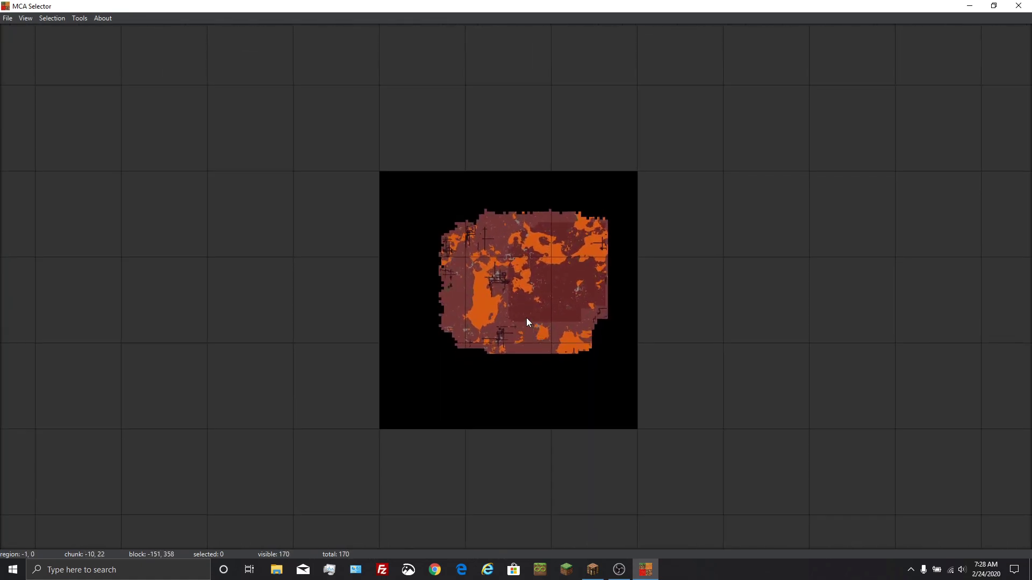
scroll(527, 317, "down", 2)
scroll(397, 116, "down", 1)
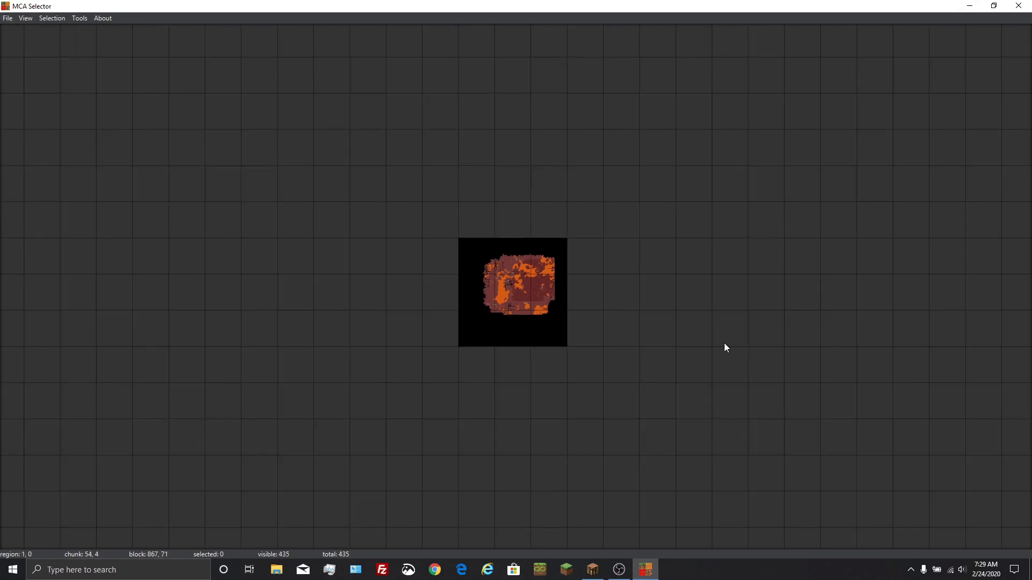
scroll(625, 278, "down", 1)
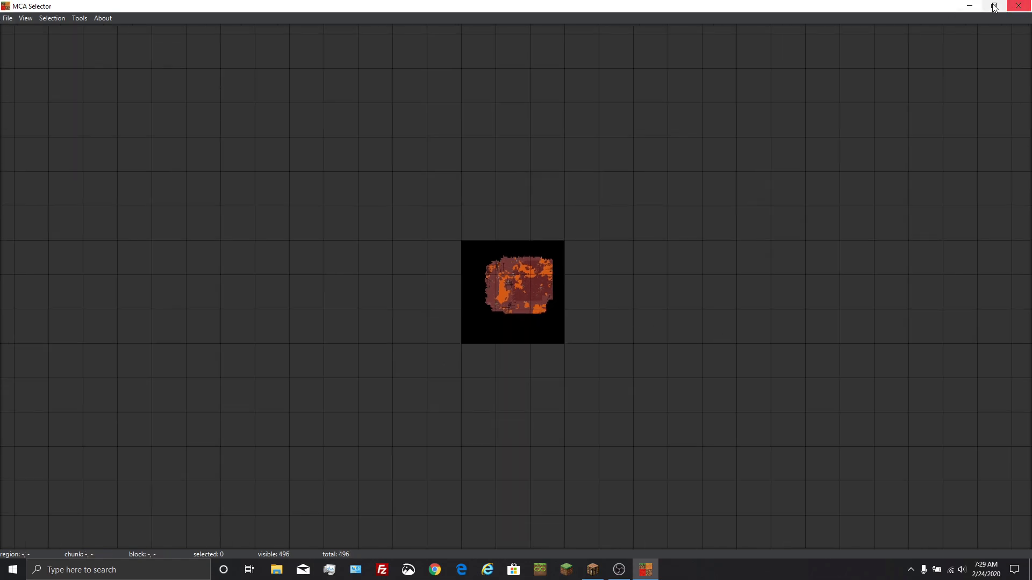
left_click(1017, 6)
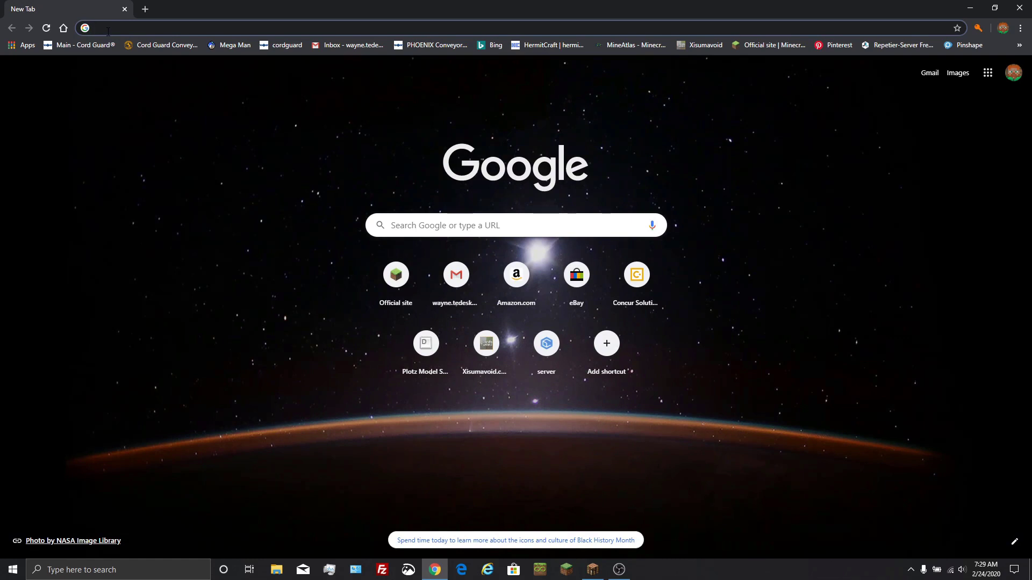
- Open the Querz/mcaselector GitHub page in Chrome and look through its README down to the table of contents
type("Mca")
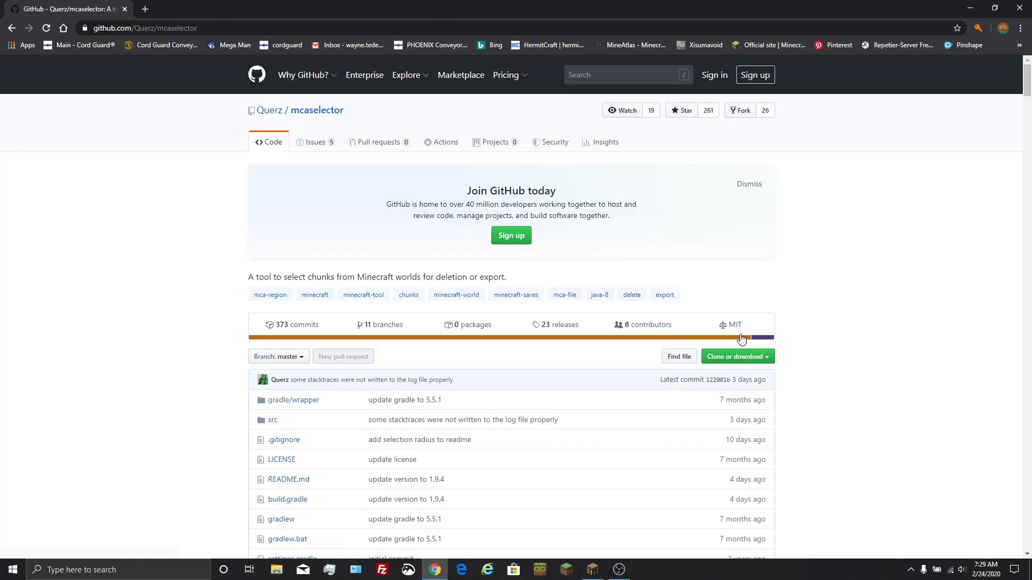
left_click_drag(1027, 90, 999, 527)
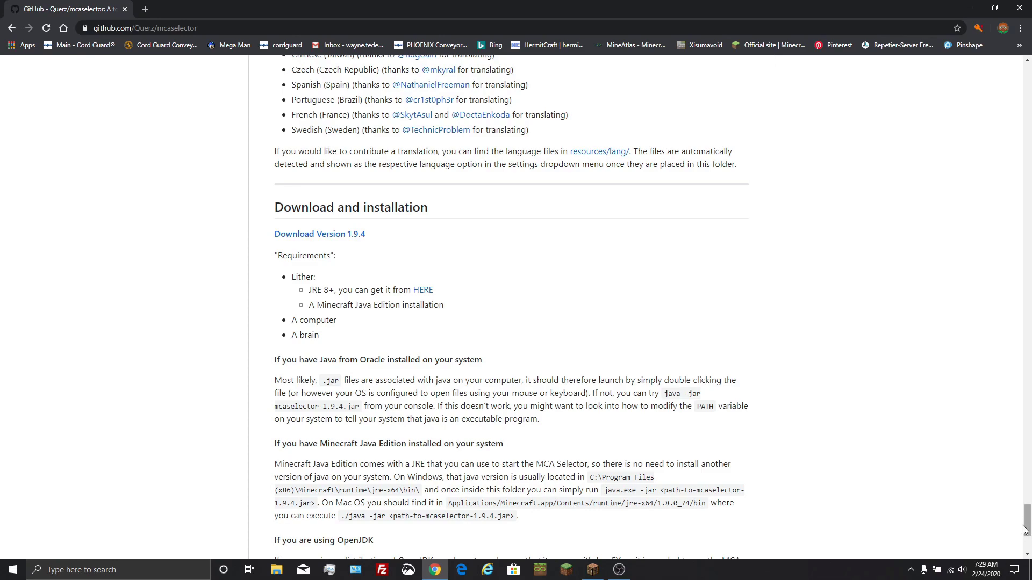
left_click_drag(1025, 529, 1012, 110)
scroll(554, 439, "down", 10)
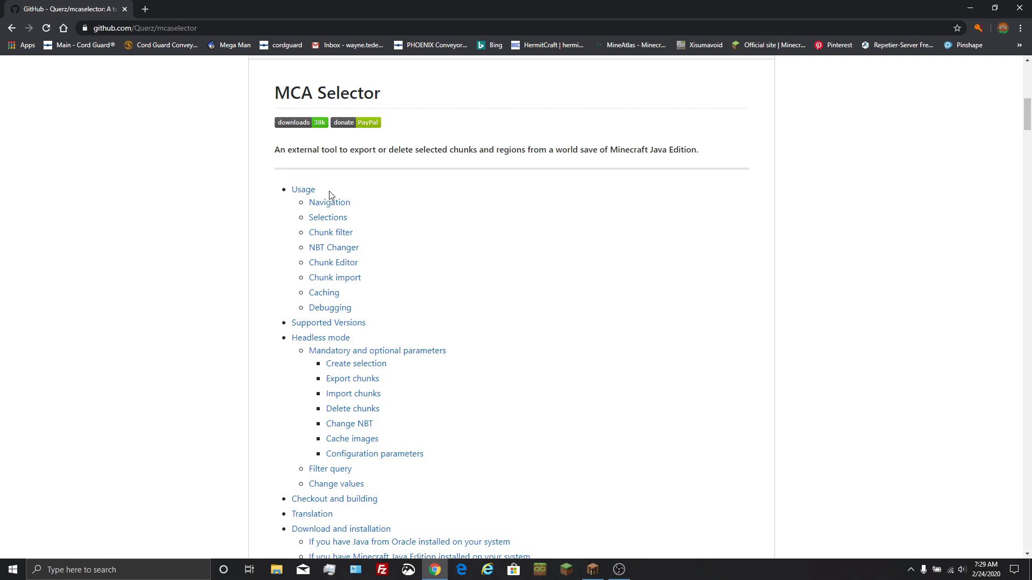
scroll(317, 472, "down", 3)
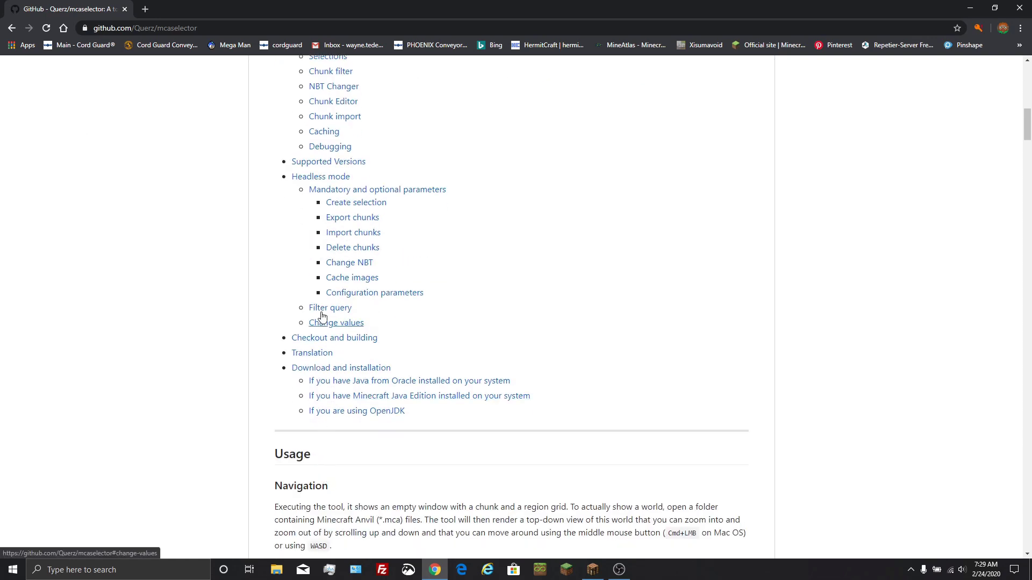
- Go to the README's Download and installation section, review it and the sections above, and close the page
left_click(339, 368)
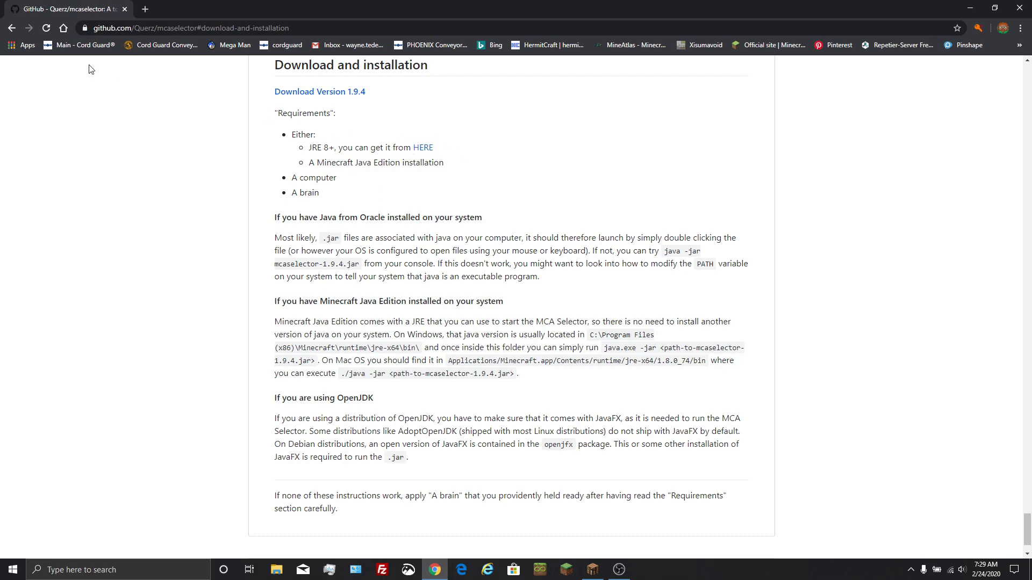
scroll(331, 293, "up", 8)
scroll(331, 293, "up", 3)
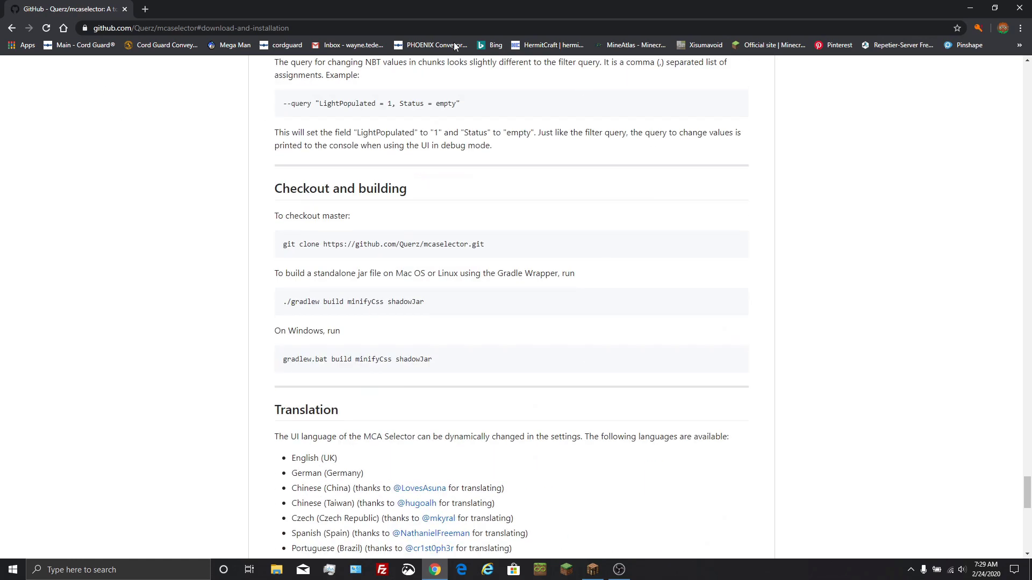
left_click(125, 9)
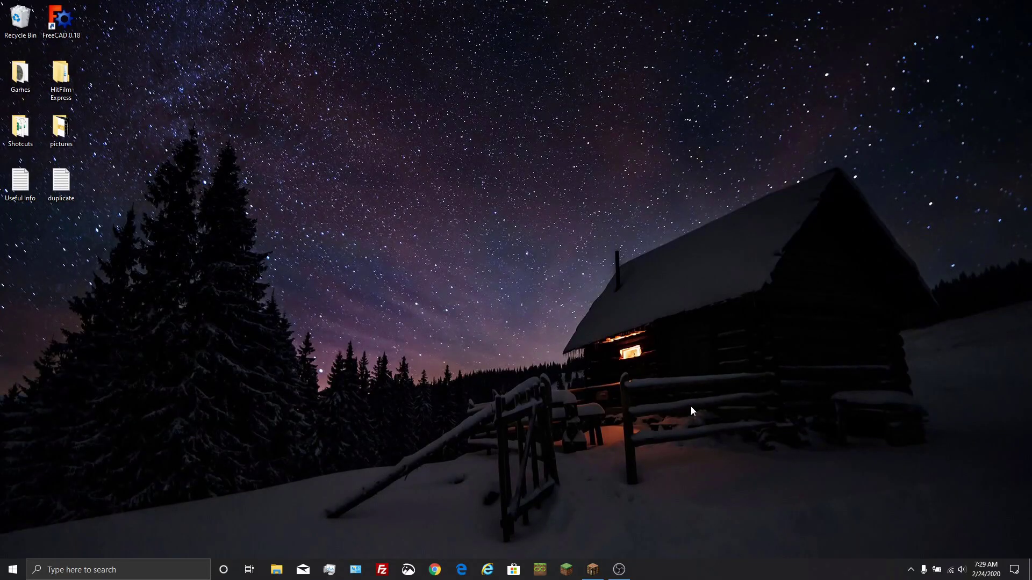